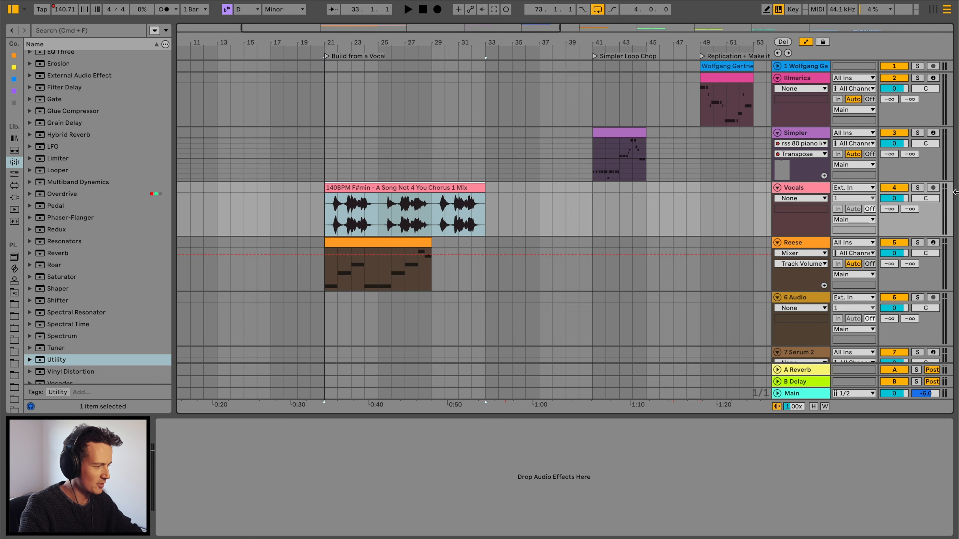
- Solo the Vocals track
left_click(916, 190)
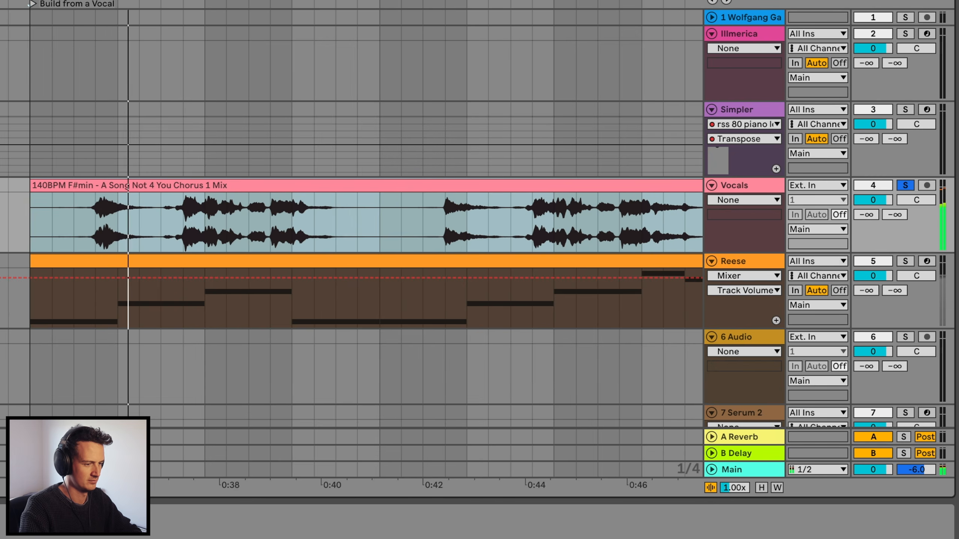
left_click_drag(101, 2, 101, 0)
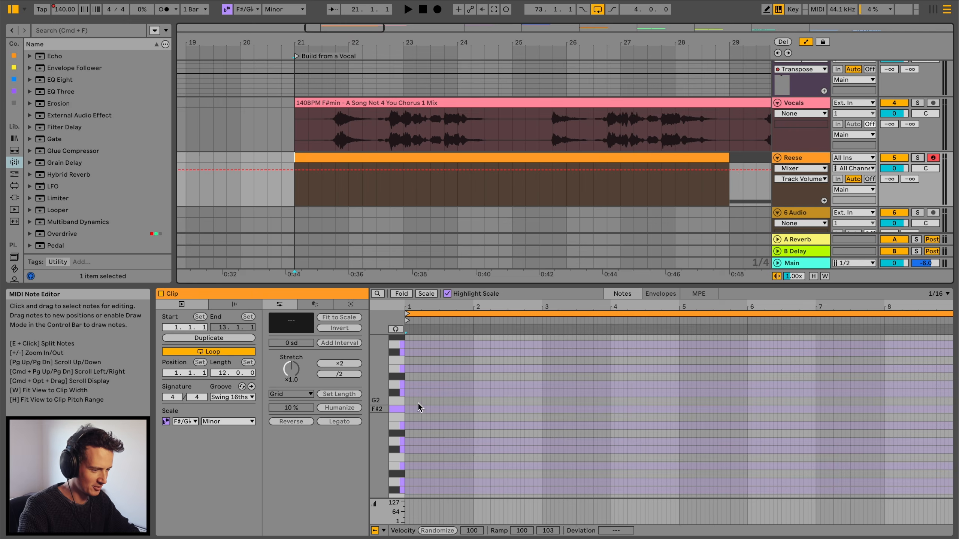
- Draw an F#2 note about one bar long at the start of the Reese clip and start playback
double_click(422, 408)
key("space")
left_click_drag(478, 415, 473, 415)
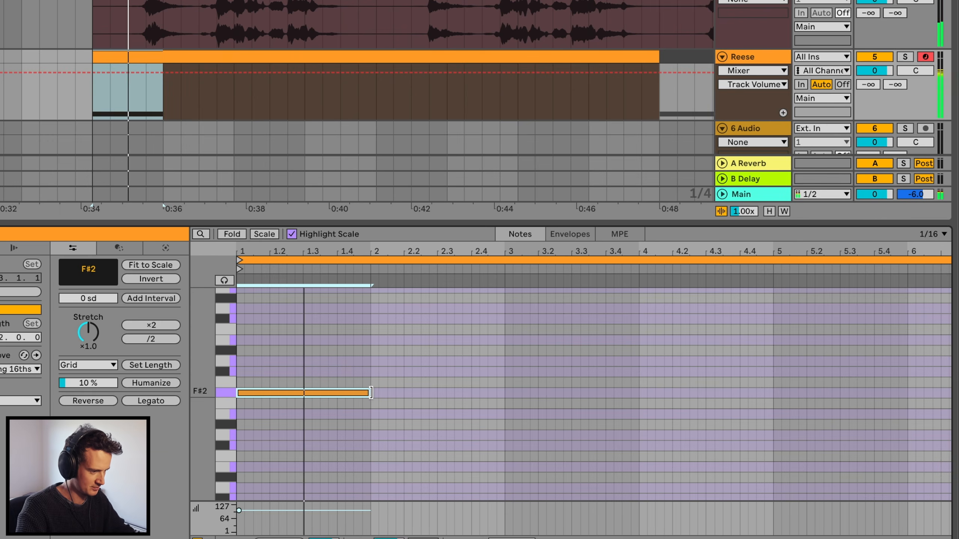
- Duplicate the note twice in sequence, moving the copies up to G#2 and then B2
key("super+d")
key("Up")
key("Up")
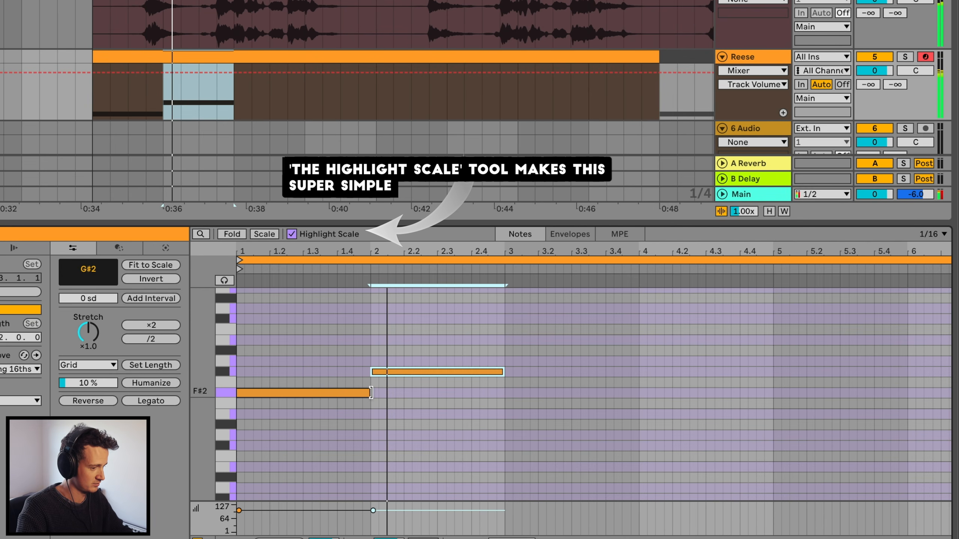
key("super+d")
key("Up")
key("Up")
key("Up")
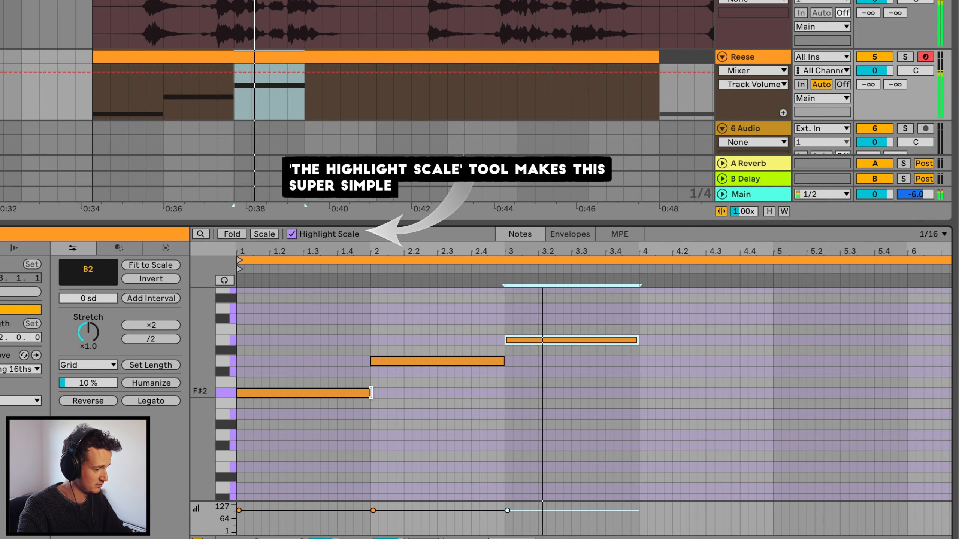
- Duplicate the B2 note up to D3 and shorten that copy to about half a bar
key("super+d")
key("Up")
key("Up")
key("Up")
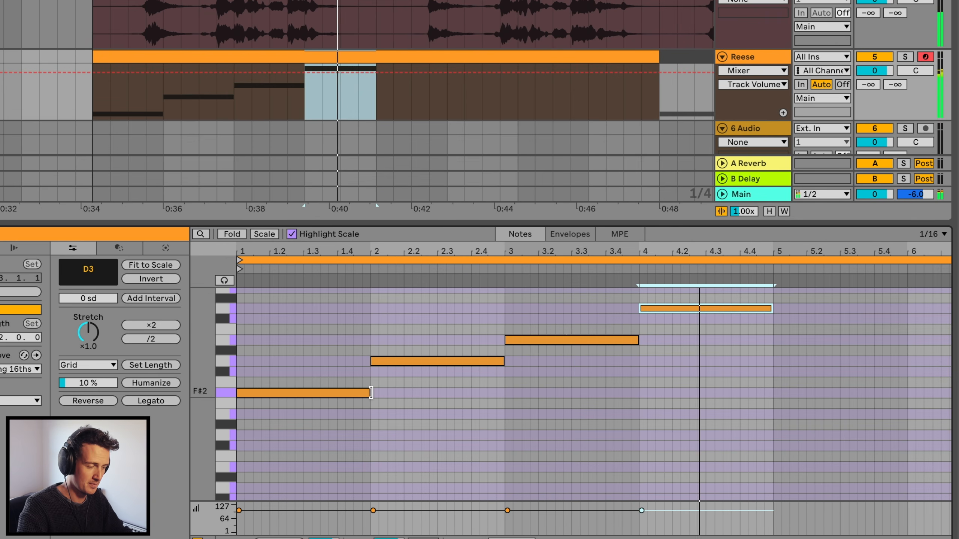
left_click_drag(772, 305, 706, 305)
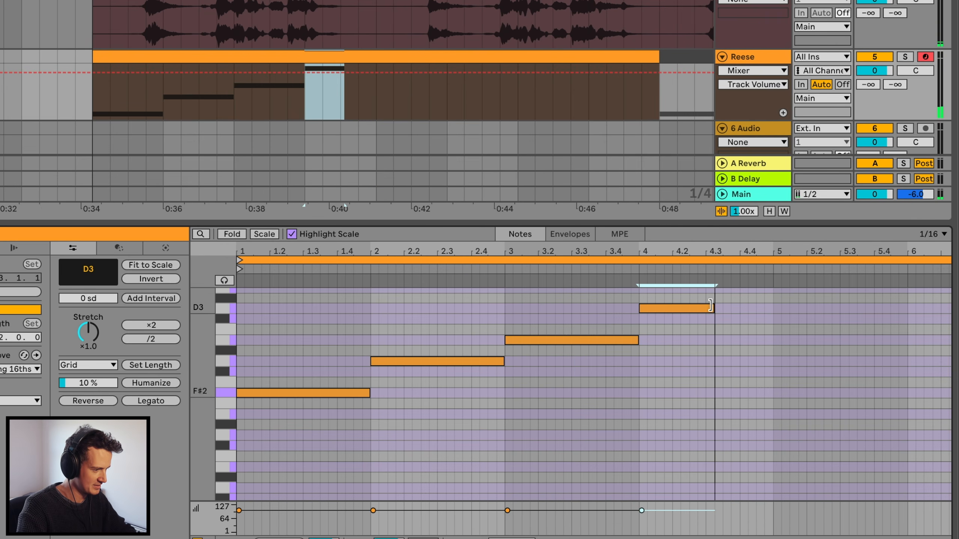
- Duplicate the D3 note and move the copy down one step
key("super+d")
key("Down")
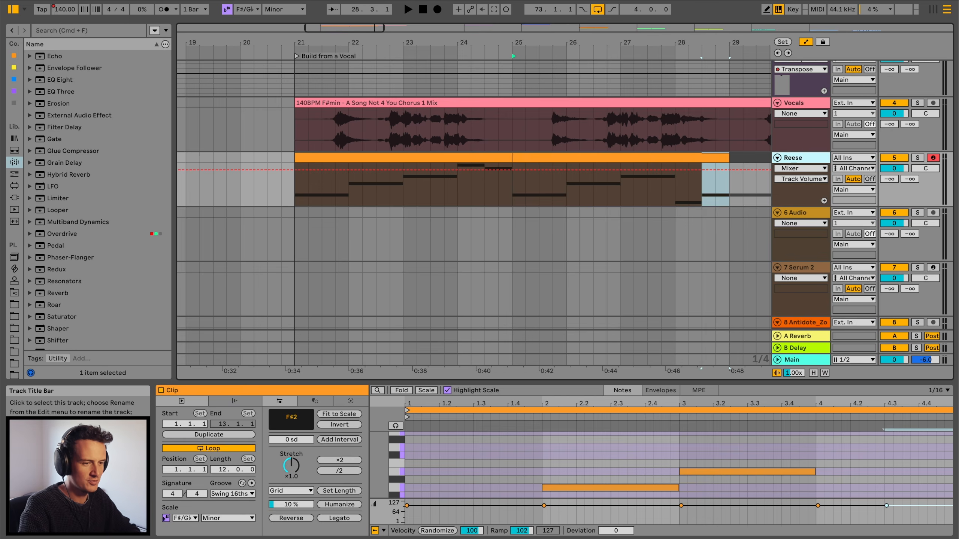
- Insert a new MIDI track and search the browser for mute
key("super+shift+t")
left_click(14, 151)
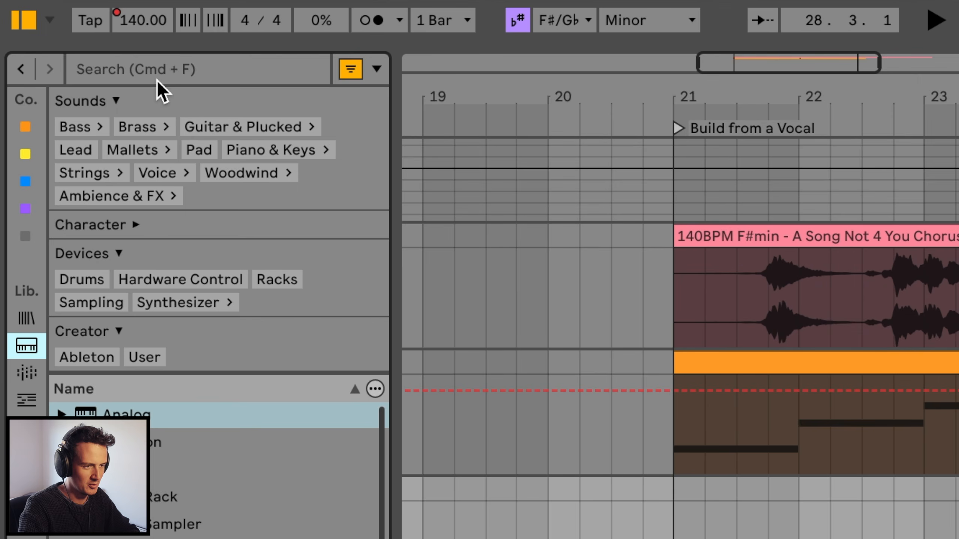
left_click(158, 77)
type("mute")
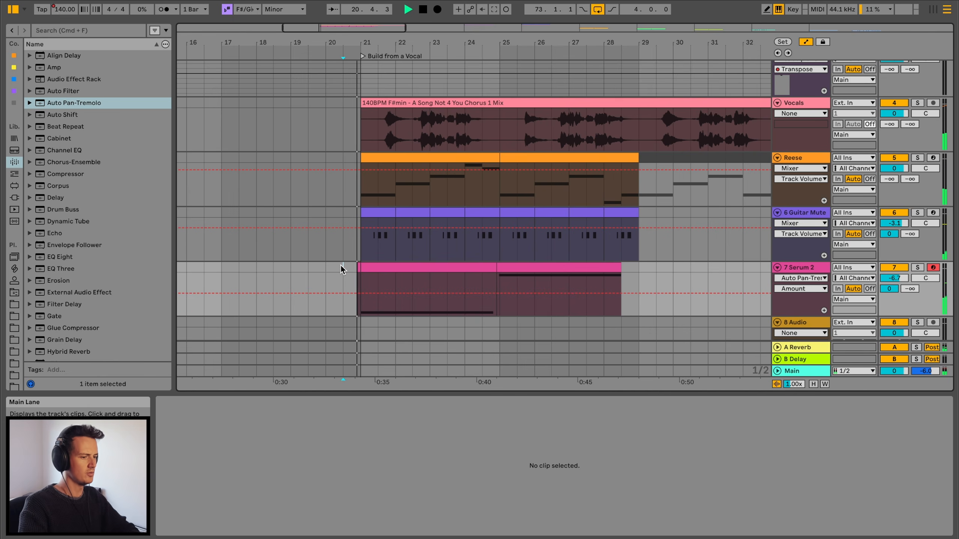
- Select the Serum 2 track's clip and switch the detail area to its device view
left_click(381, 272)
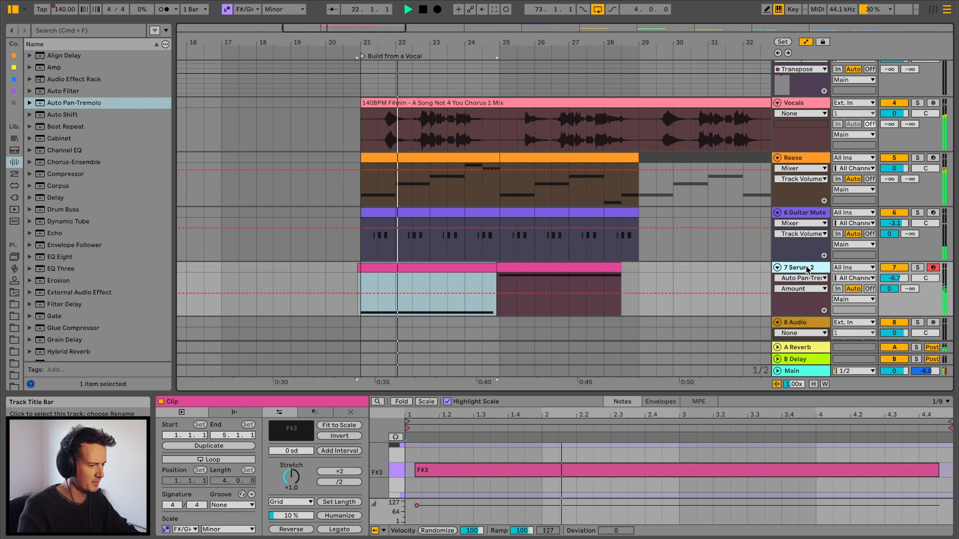
key("shift+Tab")
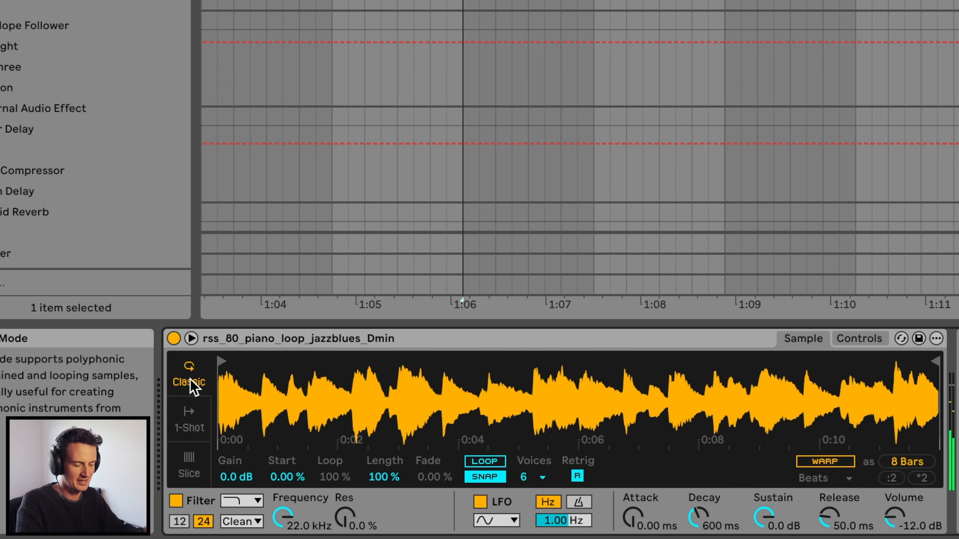
- Switch Simpler to Slice mode, zoom into the waveform and lower the slice Sensitivity to 86 %
left_click(181, 459)
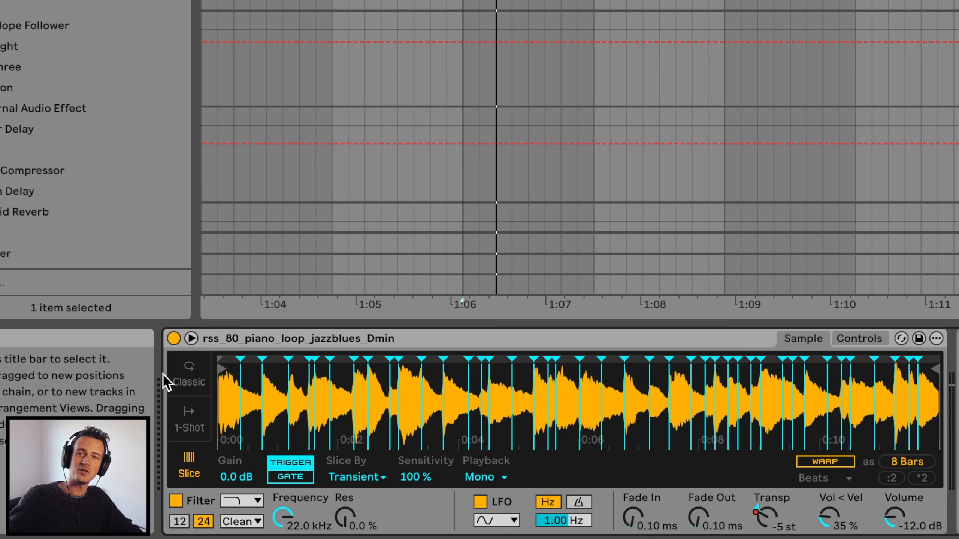
left_click(182, 383)
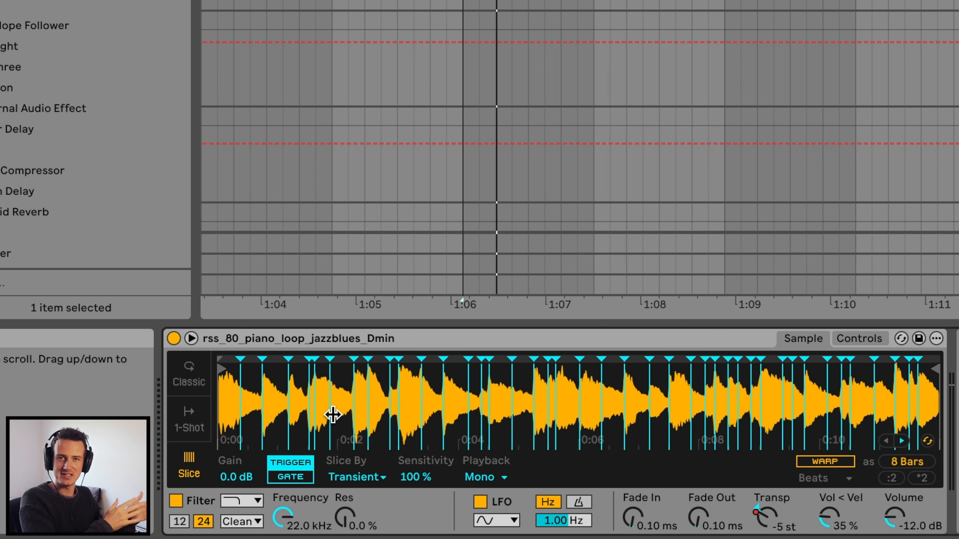
left_click_drag(332, 414, 424, 447)
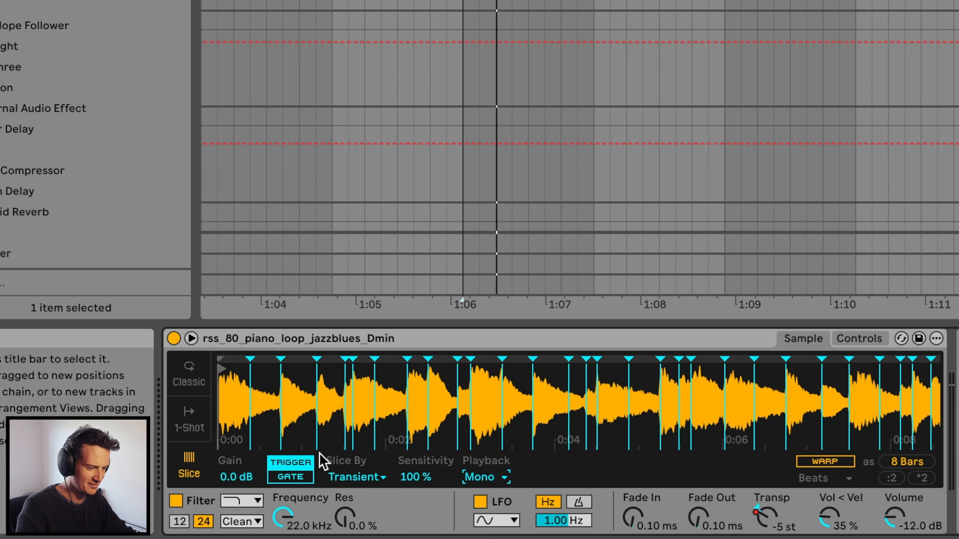
left_click(249, 404)
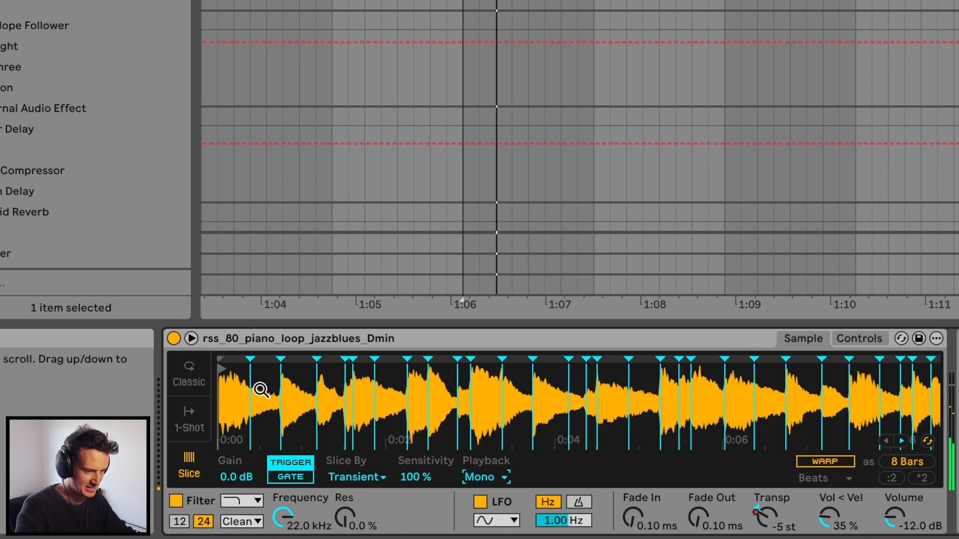
mouse_move(416, 477)
left_mouse_down()
mouse_move(416, 488)
mouse_move(415, 476)
left_mouse_up()
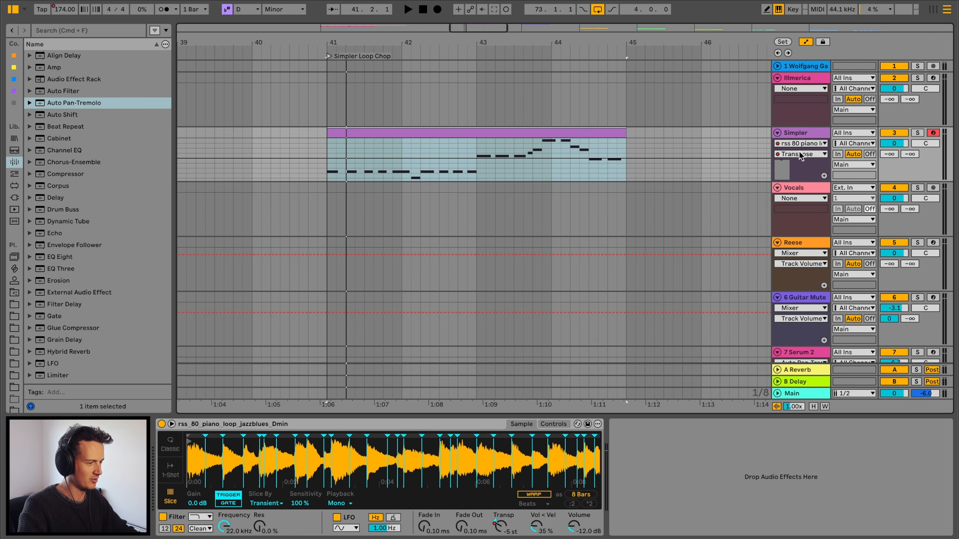
key("space")
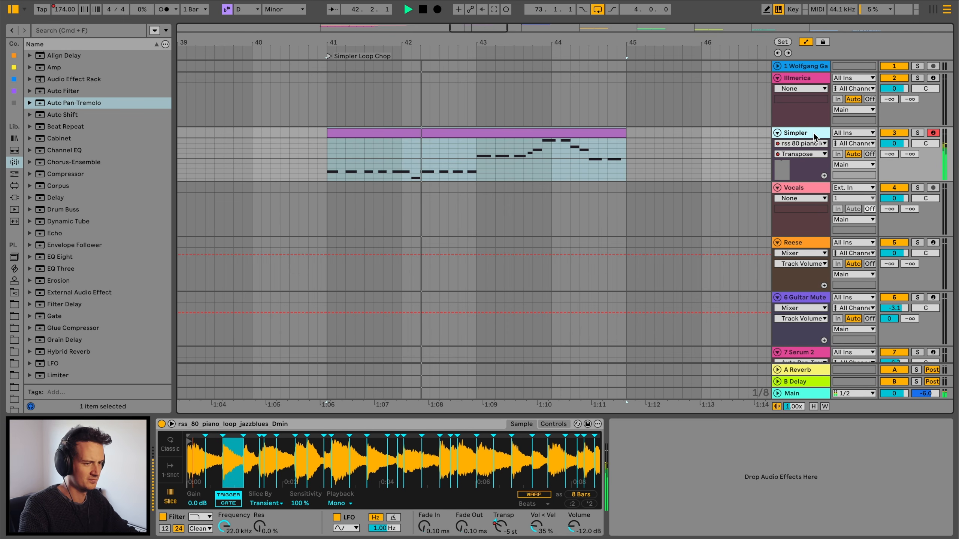
- Insert a new audio track and add an Antidote Audio sample from the browser to it
key("super+t")
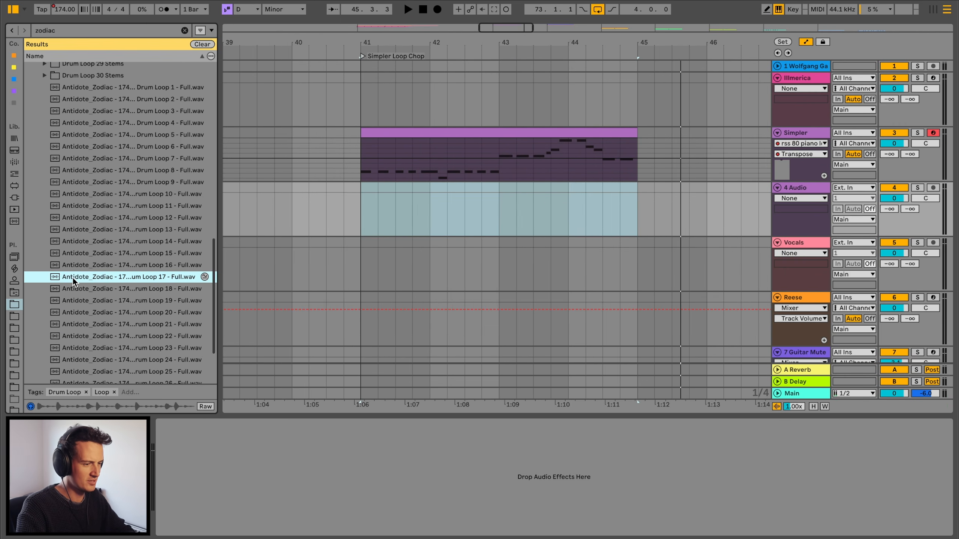
left_click_drag(113, 276, 361, 212)
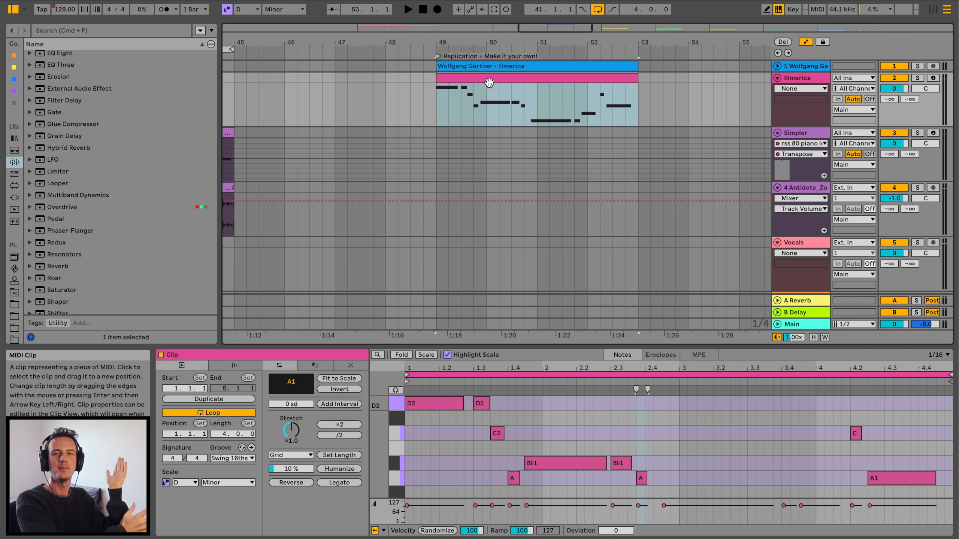
- Adjust an Osc B parameter in the Illmerica track's Serum 2 while playing the loop
left_click(899, 79)
key("space")
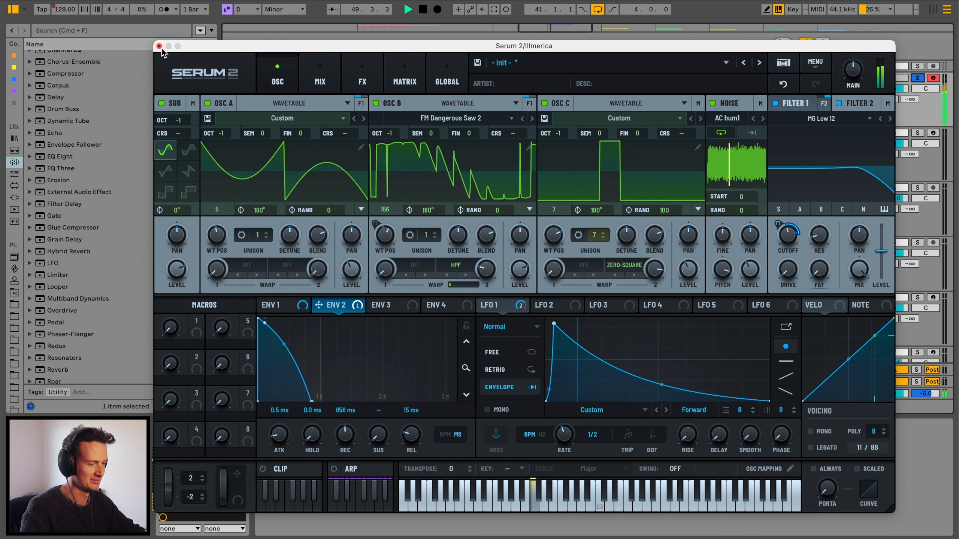
left_click_drag(435, 244, 426, 226)
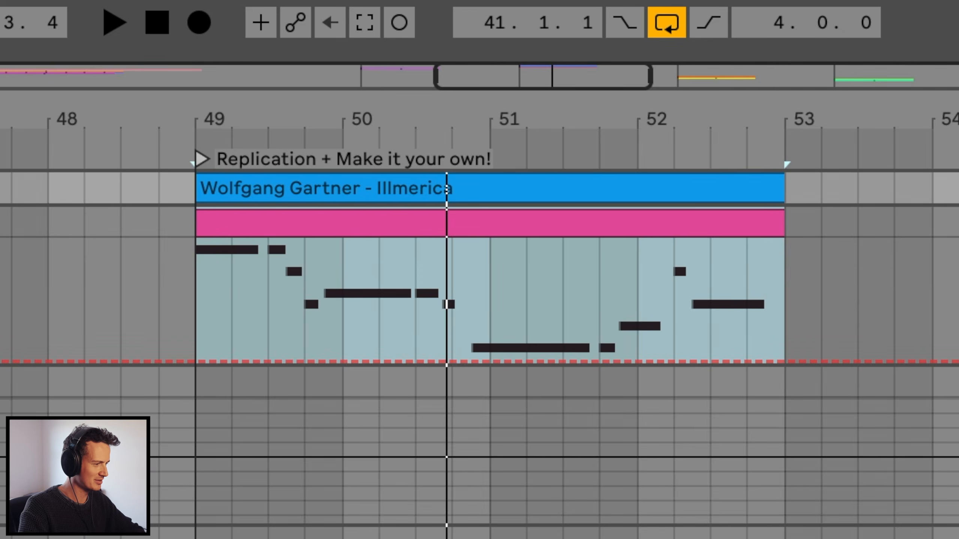
key("space")
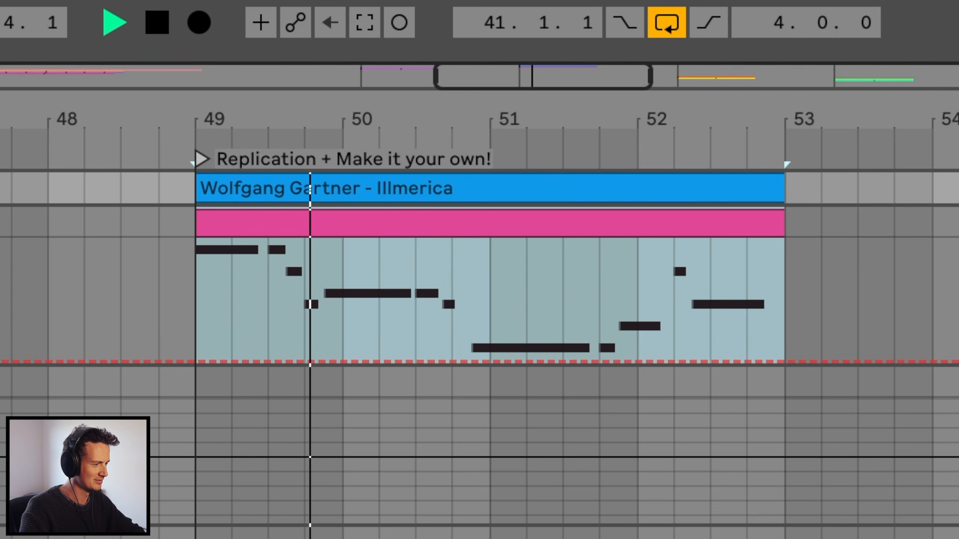
- Solo the Illmerica track and change its clip's scale root note
left_click(917, 78)
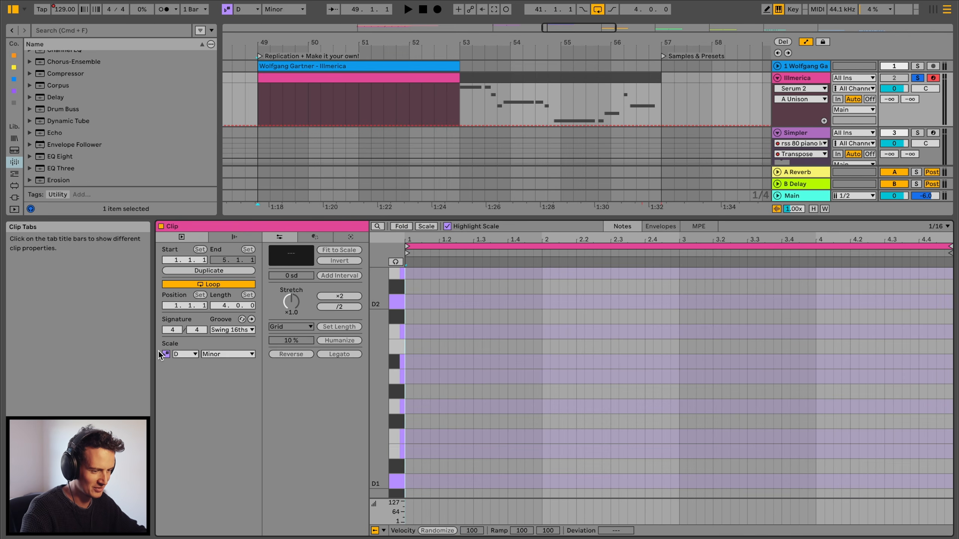
left_click(185, 354)
left_click(178, 412)
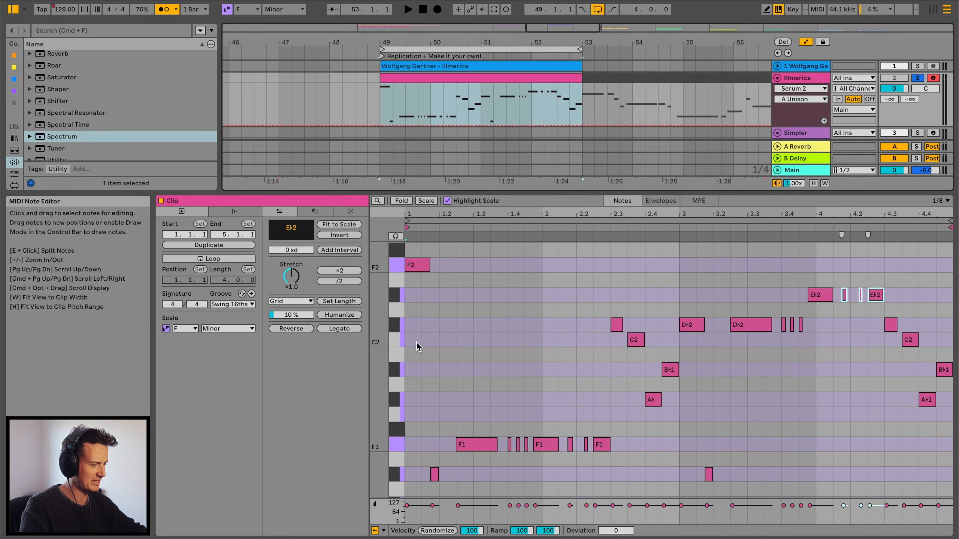
key("space")
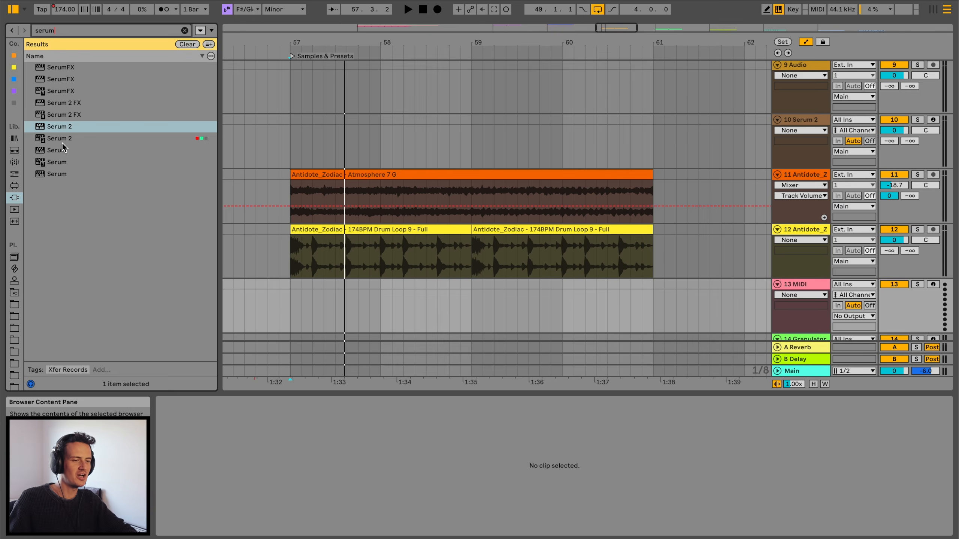
- Load Serum 2 from the browser search results onto the MIDI track and play it
left_click(63, 143)
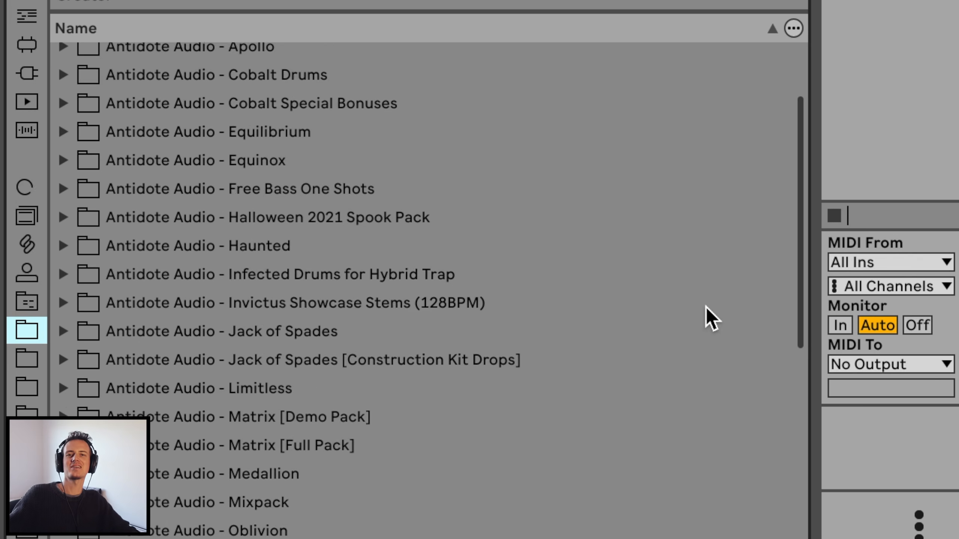
scroll(706, 307, "down", 3)
scroll(706, 307, "down", 3)
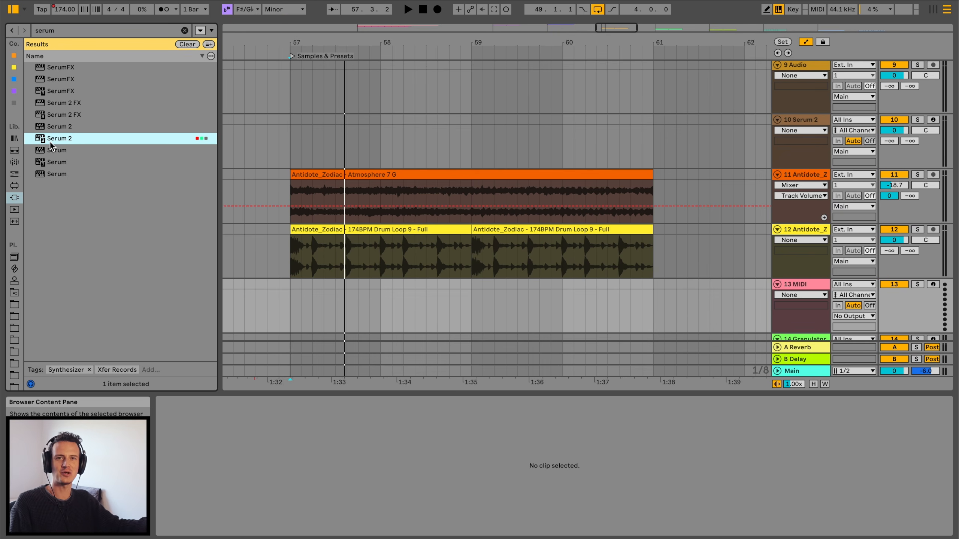
double_click(49, 142)
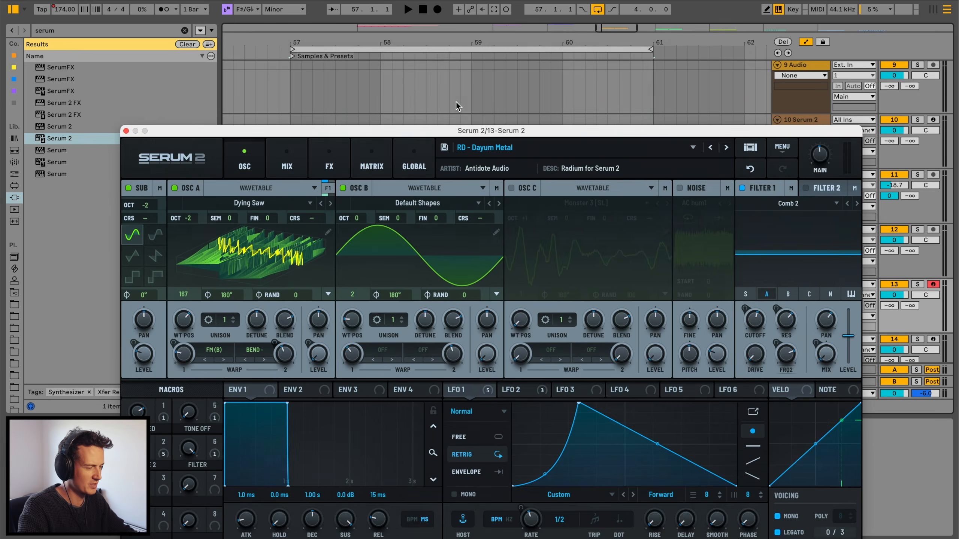
key("space")
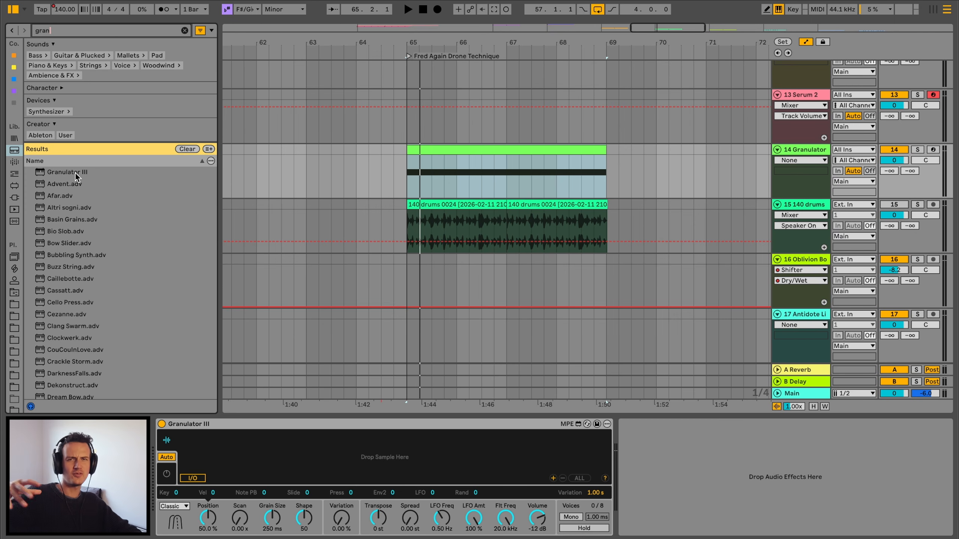
- Add Granulator III to the track, set Transpose to -4 st and move the grain position near the sample's start
left_click_drag(75, 173, 309, 418)
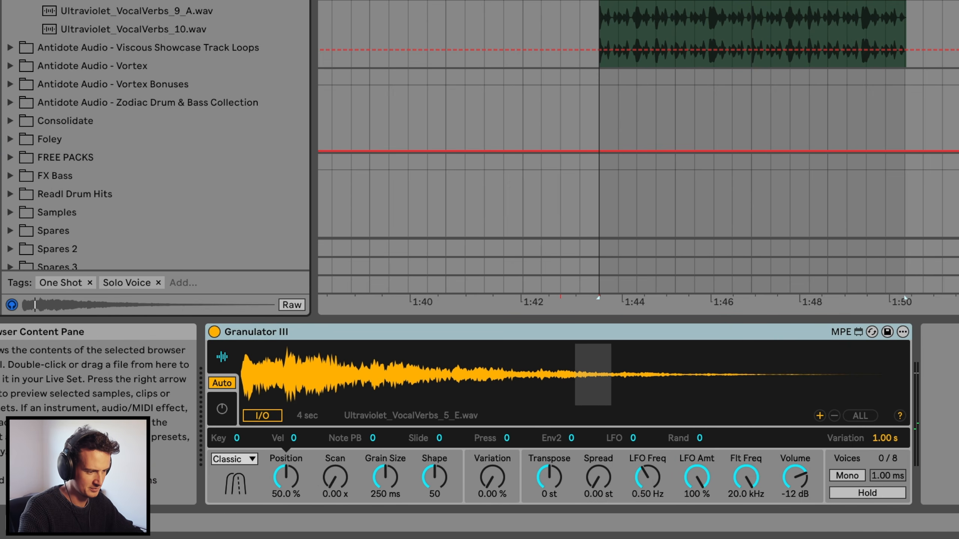
left_click_drag(549, 477, 547, 504)
left_click_drag(574, 350, 314, 368)
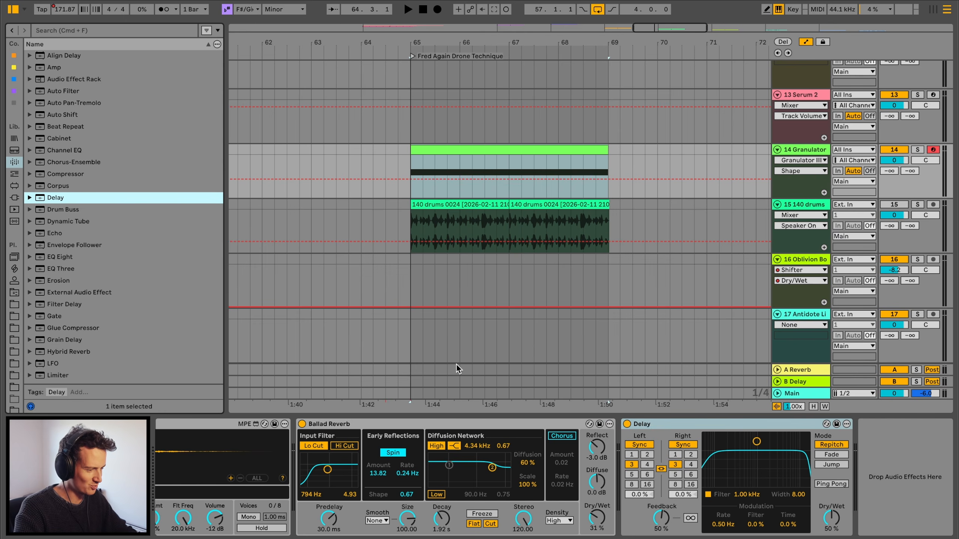
- Increase the Ballad Reverb's Decay to about 2.89 s
scroll(444, 421, "left", 5)
left_click_drag(763, 518, 763, 514)
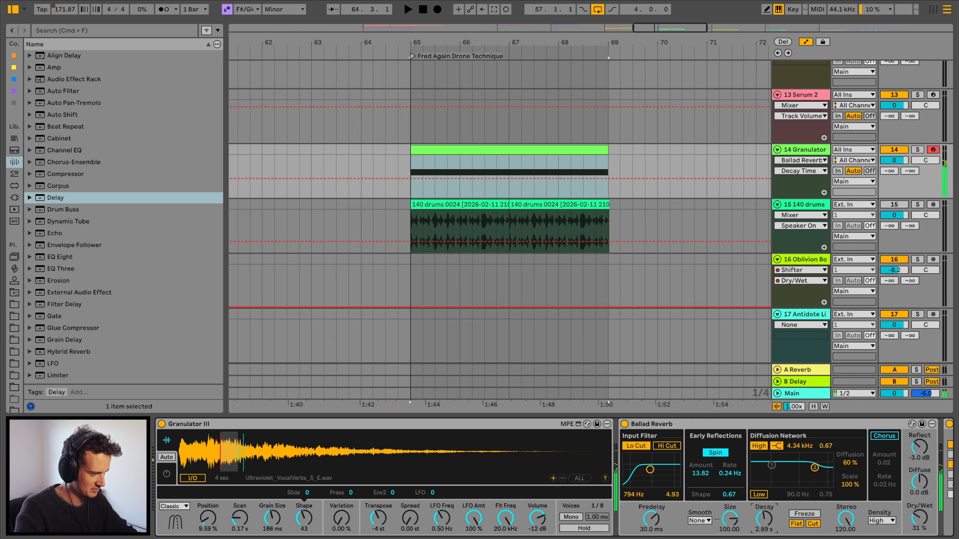
scroll(738, 478, "right", 5)
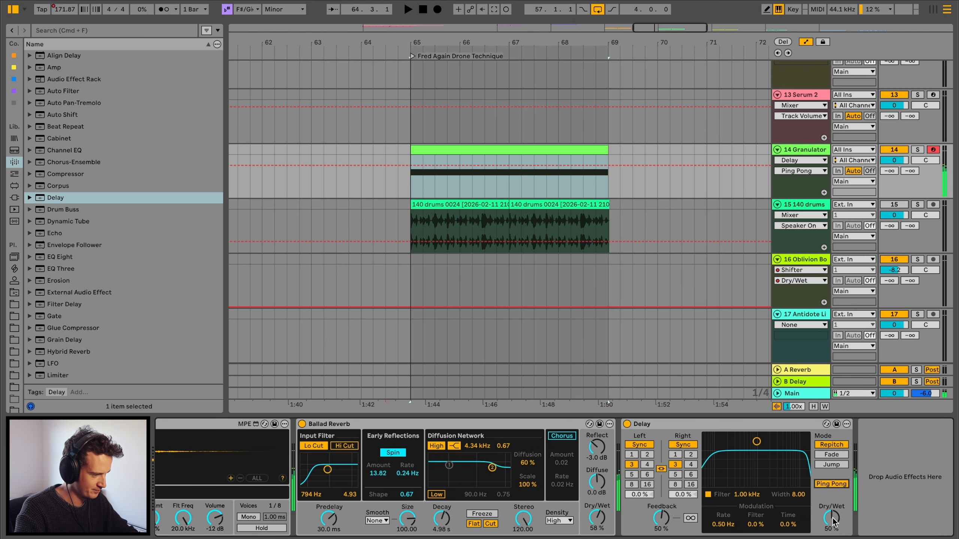
scroll(203, 461, "left", 5)
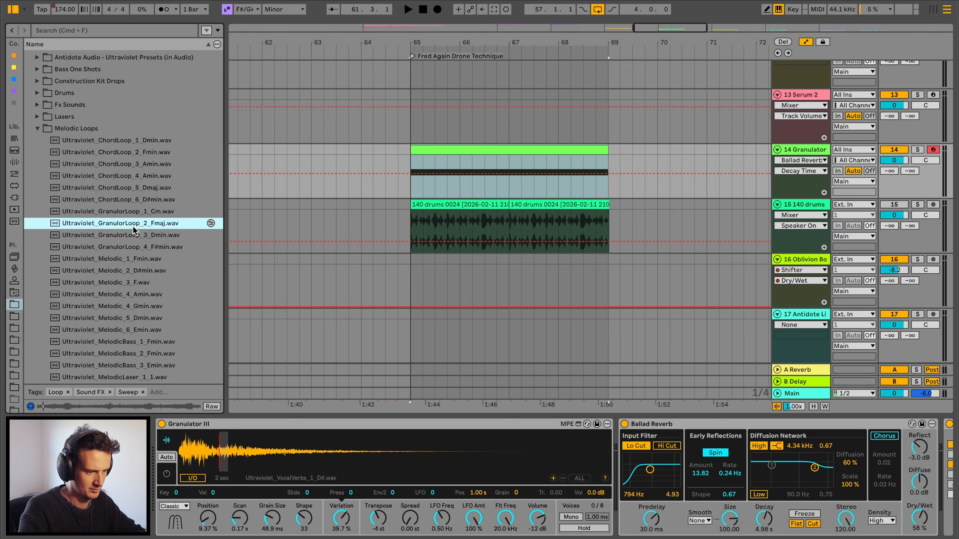
- Load Ultraviolet_GranulorLoop_2_Fmaj.wav into Granulator III, adjust its volume control and play the set
left_click_drag(134, 226, 243, 463)
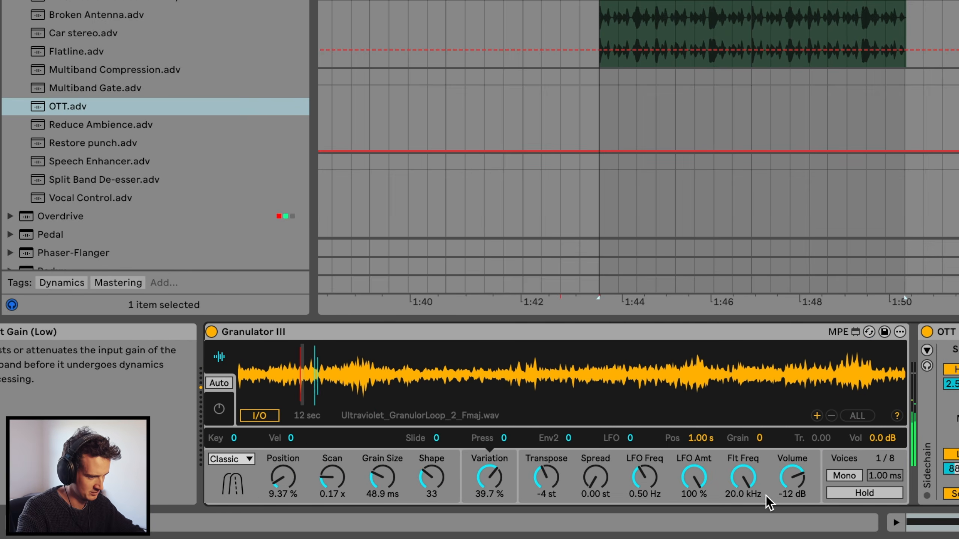
left_click_drag(793, 479, 792, 468)
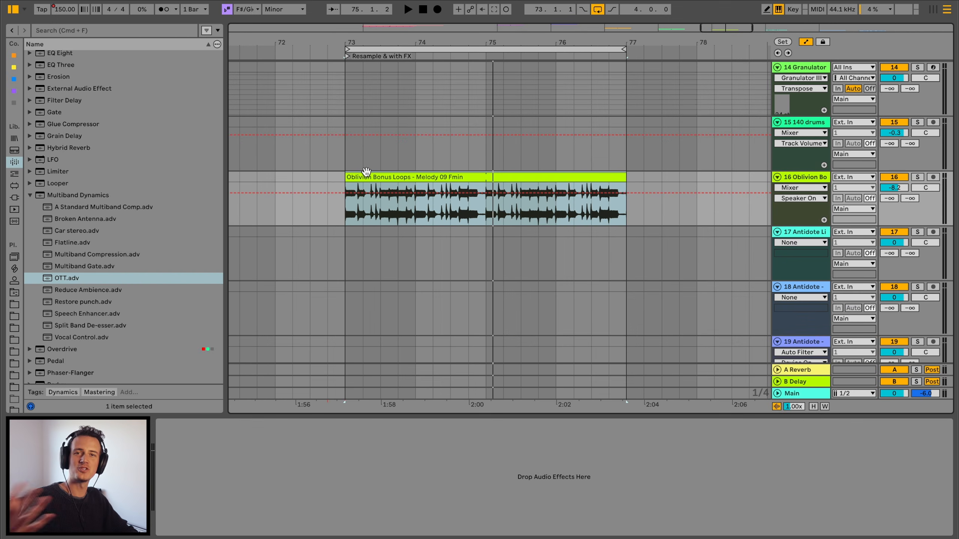
key("space")
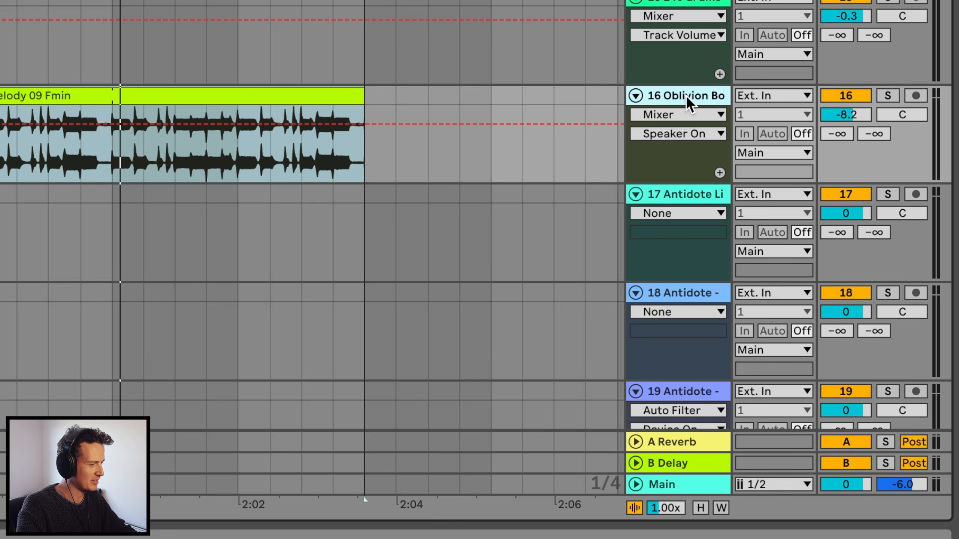
- Insert a new audio track and set its input to Resampling
key("super+t")
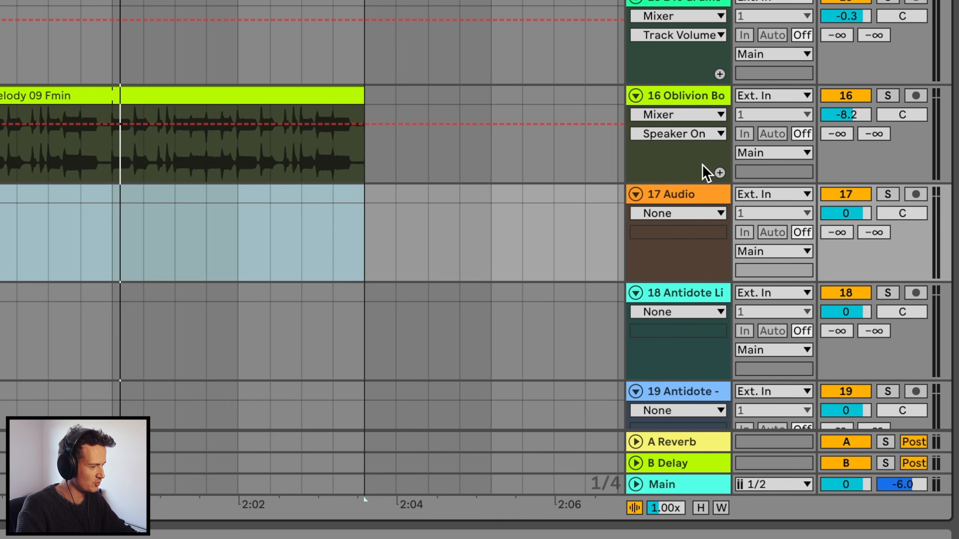
left_click(766, 196)
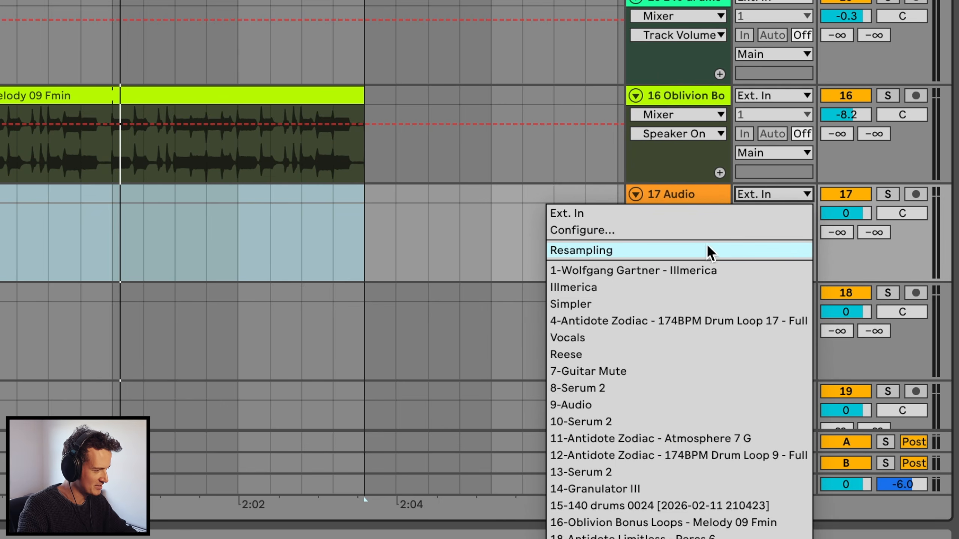
left_click(702, 251)
- Add the Shifter effect to the Oblivion Bonus Loops - Melody 09 Fmin track
left_click(38, 94)
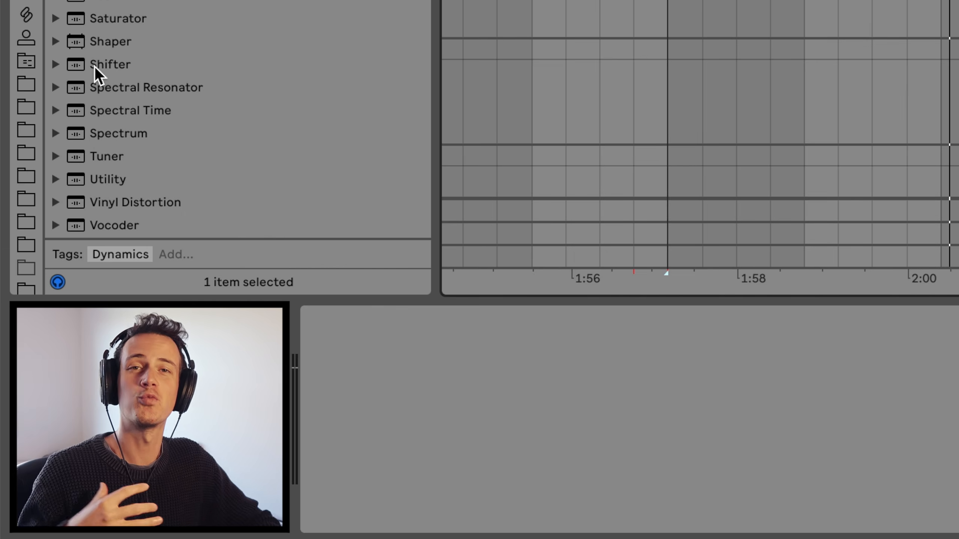
left_click_drag(94, 66, 444, 220)
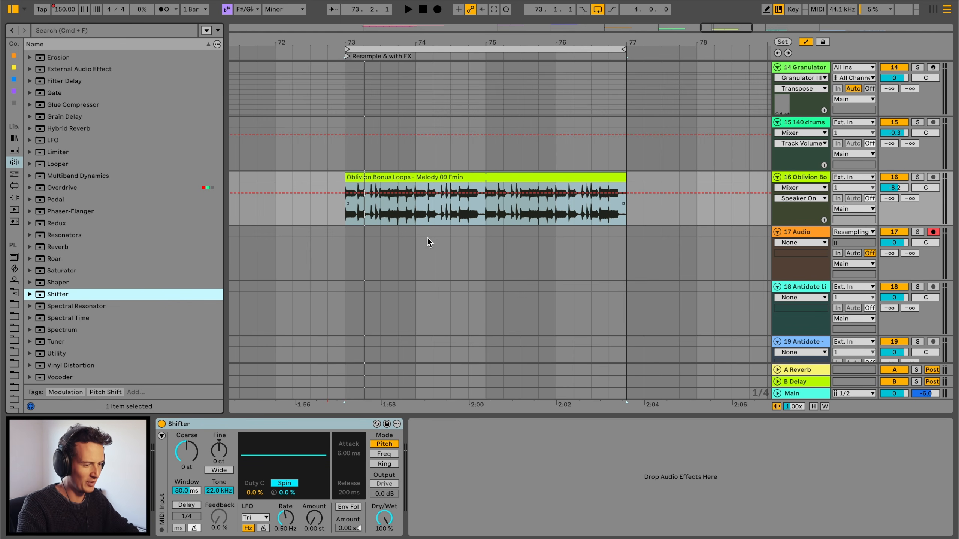
- Record the shifted melody onto the resampling audio track
key("F9")
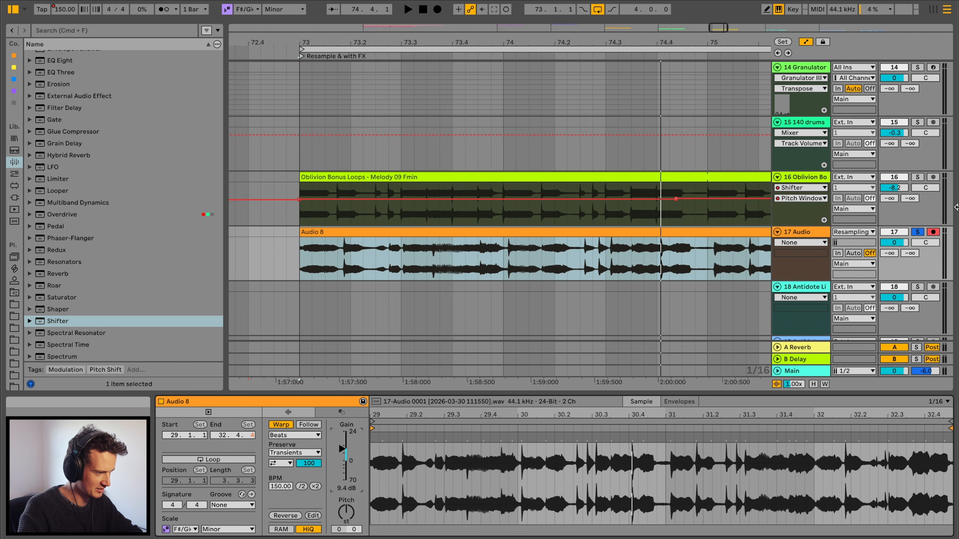
left_click_drag(507, 42, 507, 35)
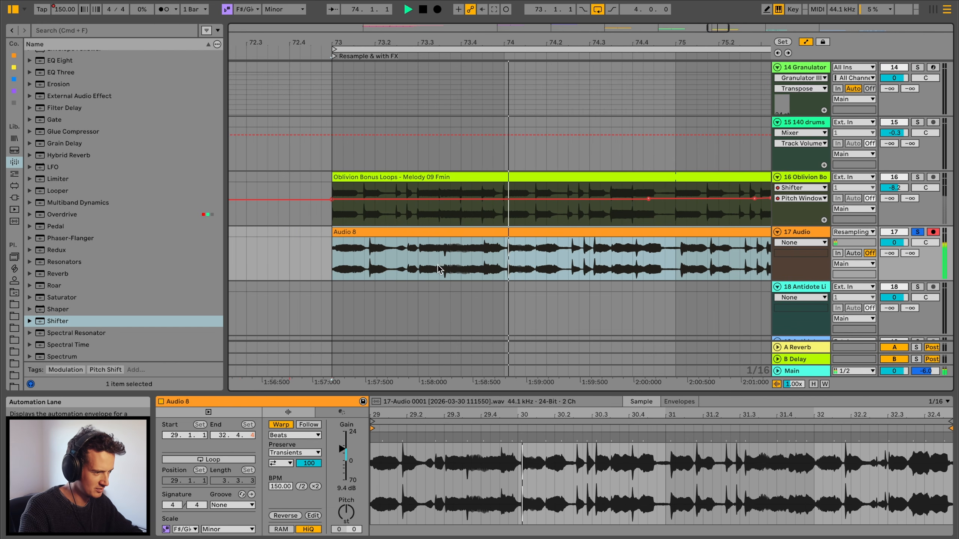
key("space")
- Select a short section of the resampled Audio 8 clip around bar 73.4 and split it out
left_click(483, 252)
key("space")
key("space")
- Load Little AlterBoy onto the resampled audio track and play it
key("space")
left_click_drag(483, 251, 500, 226)
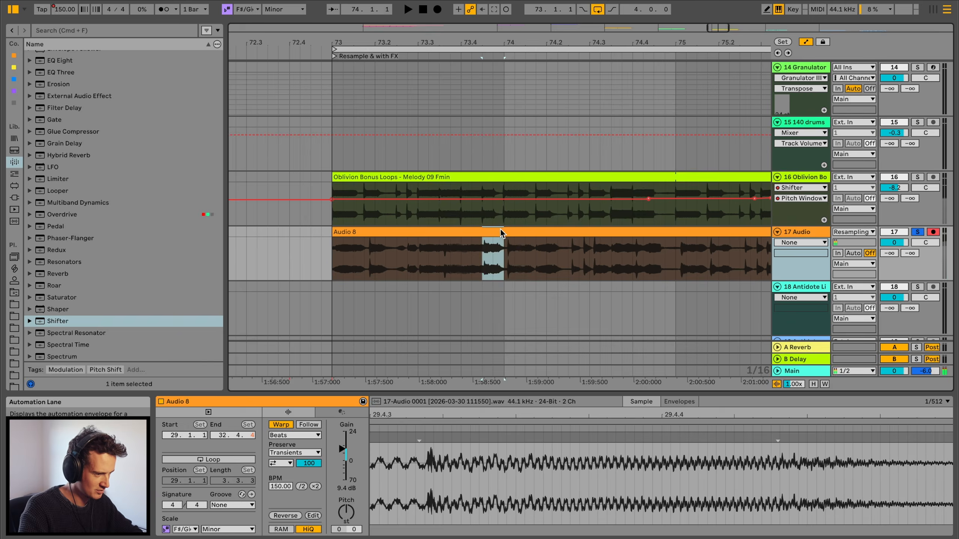
key("super+e")
left_click(481, 212)
key("super+e")
left_click_drag(340, 152, 340, 242)
key("space")
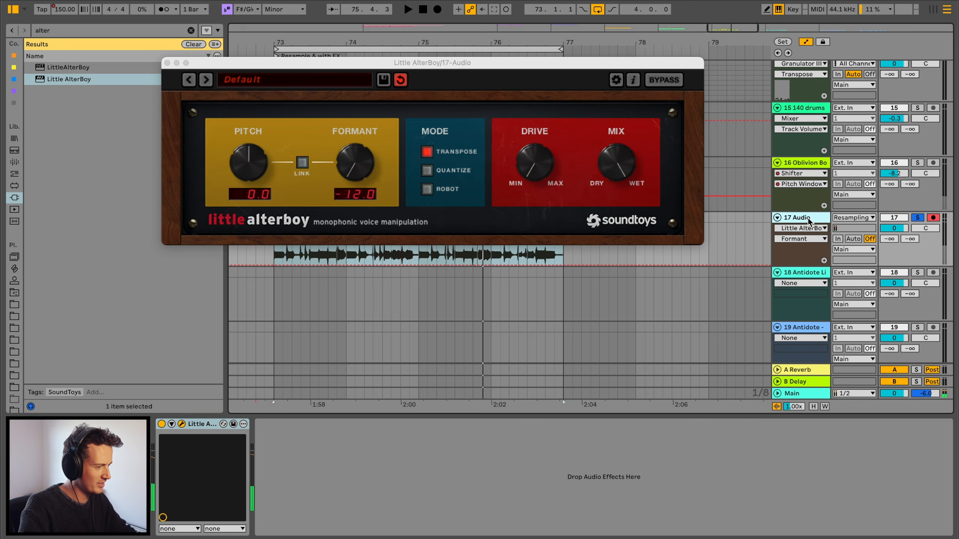
- Set up another audio track with Resampling input and arm it for recording
left_click(820, 274)
left_click(854, 272)
left_click(793, 302)
left_click(551, 245)
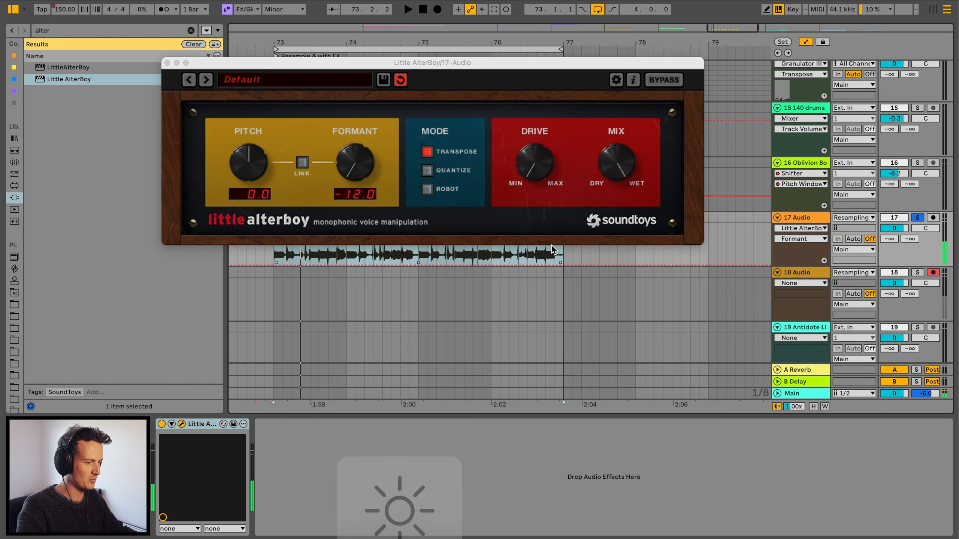
- Record the Little AlterBoy output onto the new resampling track while adjusting the effect
left_click(437, 8)
left_click_drag(436, 66, 546, 99)
left_click_drag(470, 212, 476, 173)
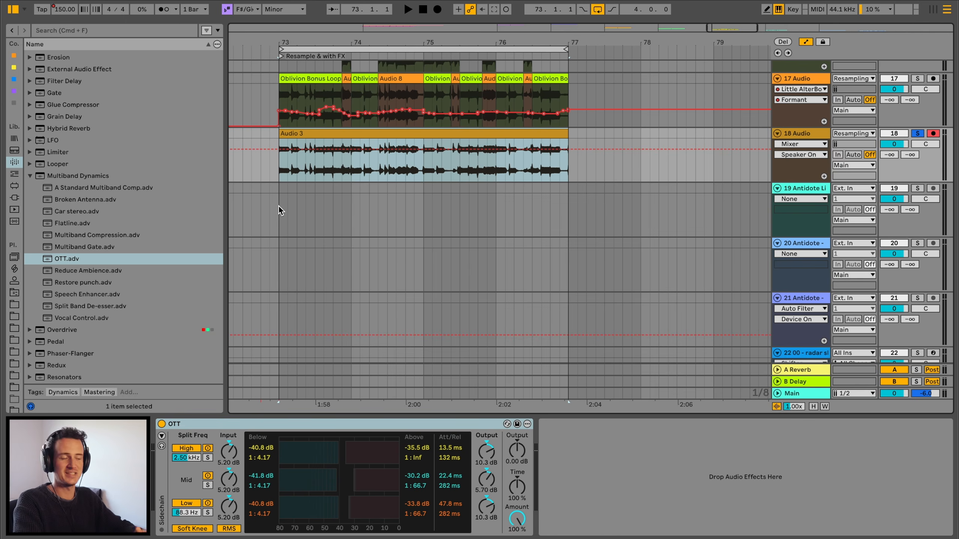
key("space")
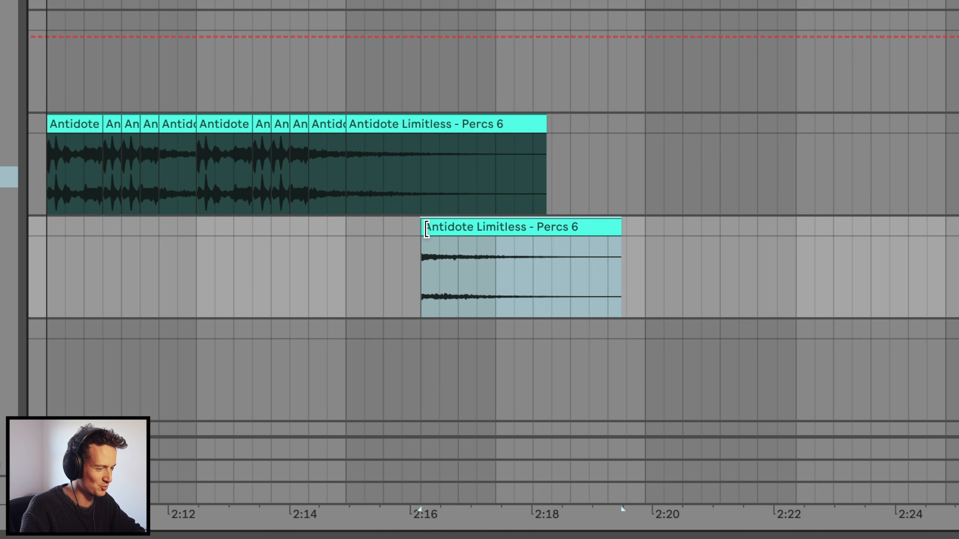
- Pitch the Antidote Limitless - Percs 6 clip down to -48 st and play it
left_click_drag(426, 228, 121, 230)
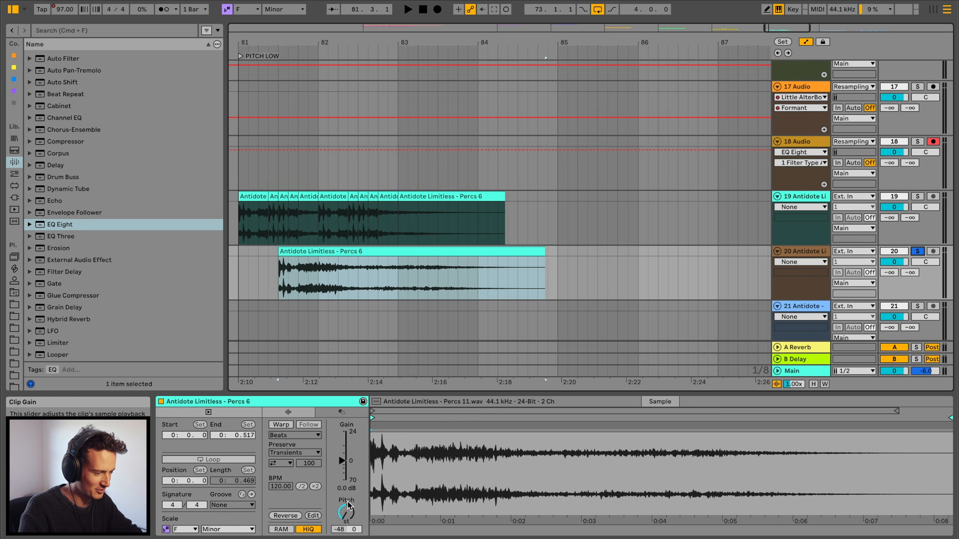
key("space")
key("space")
- Audition the pitched percussion clip, then delete it from the track
scroll(392, 155, "down", 3)
scroll(391, 156, "left", 2)
key("space")
key("space")
left_click_drag(510, 386, 509, 435)
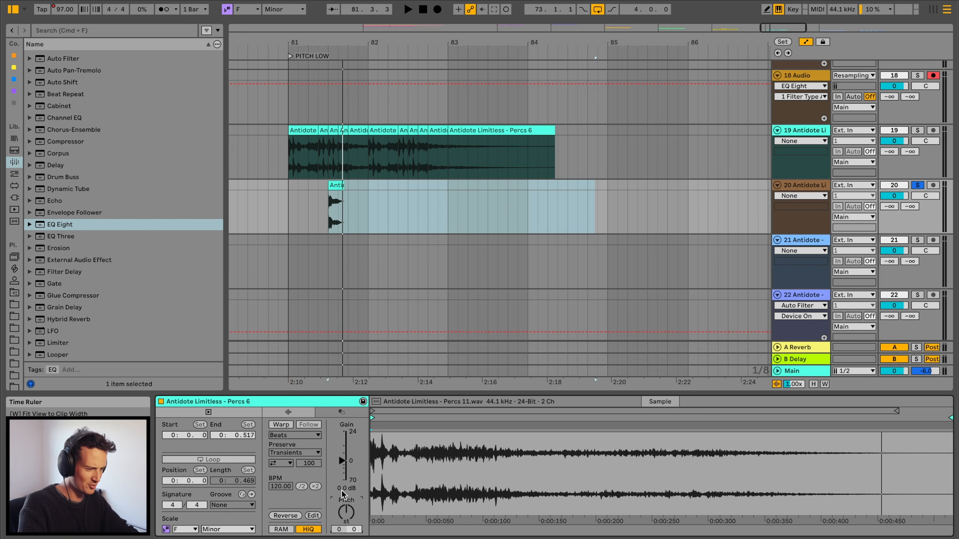
left_click_drag(346, 513, 346, 516)
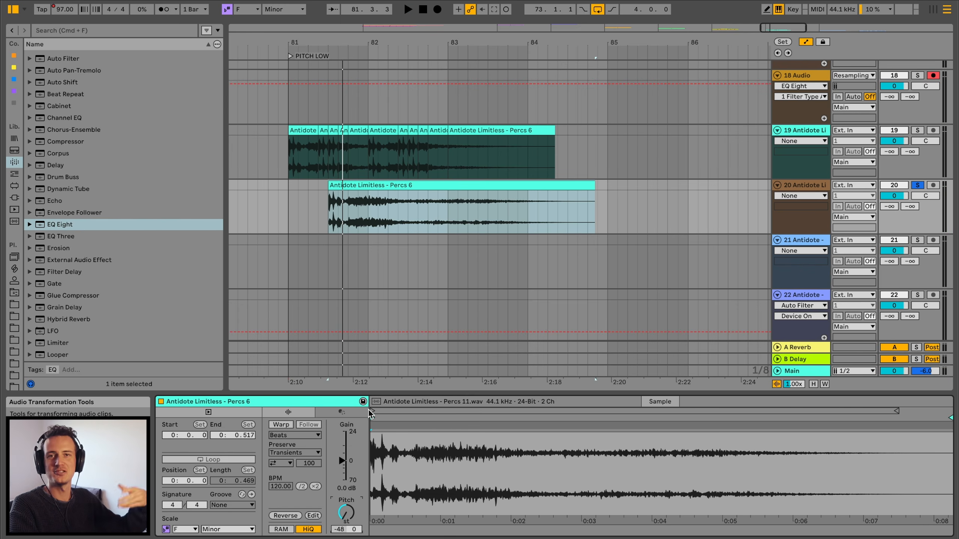
key("space")
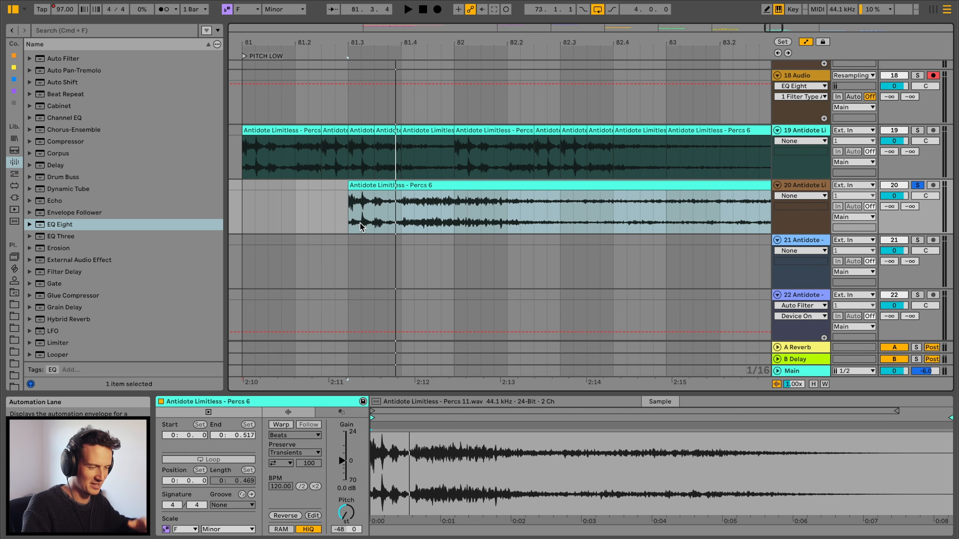
key("space")
key("Delete")
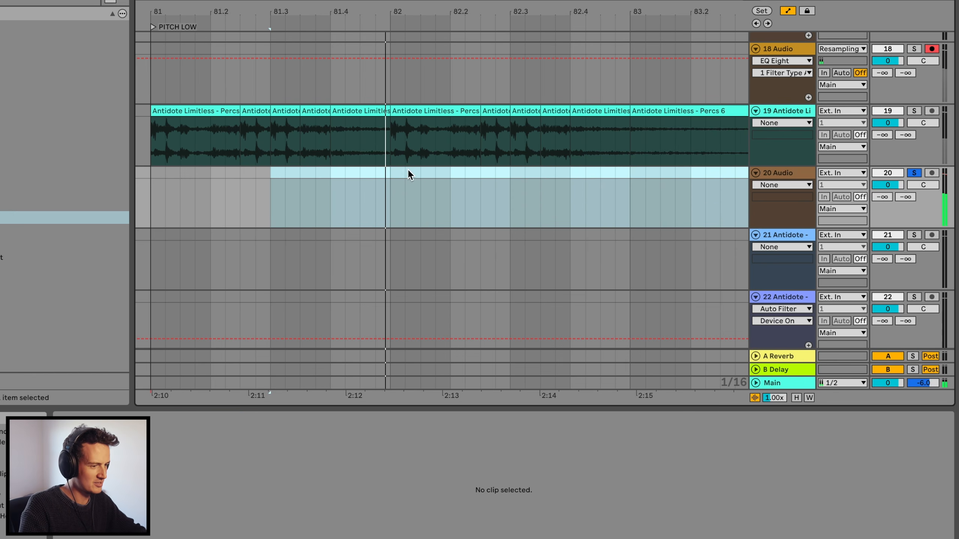
- Select the Percs 6 clips from bar 81 to about 82.4 and add Overdrive, adjusting its filter band
left_click(159, 107)
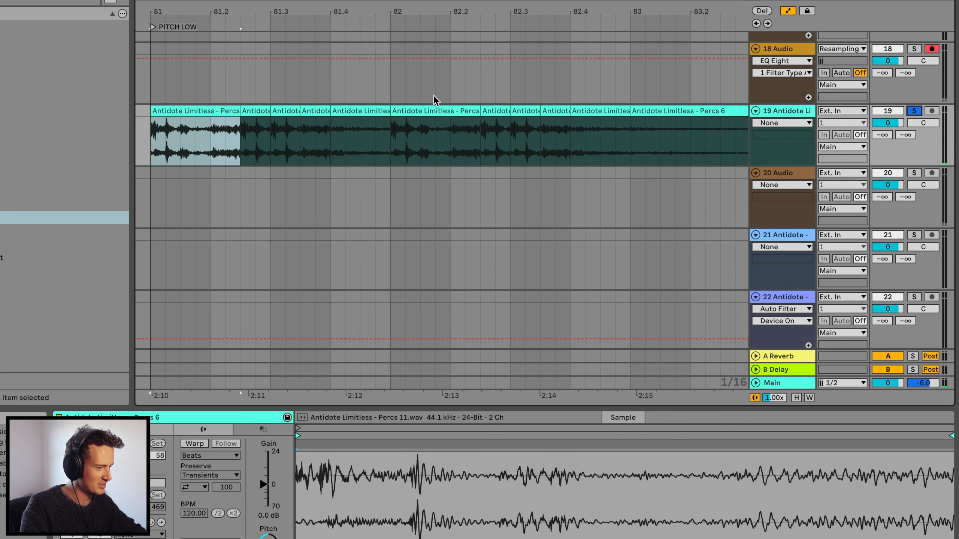
left_click_drag(467, 16, 474, 10)
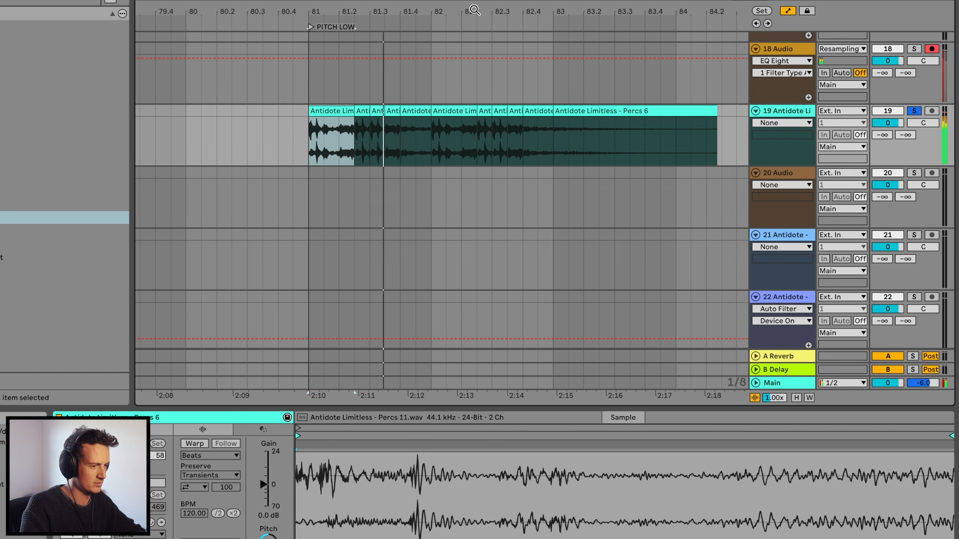
left_click_drag(555, 144, 309, 119)
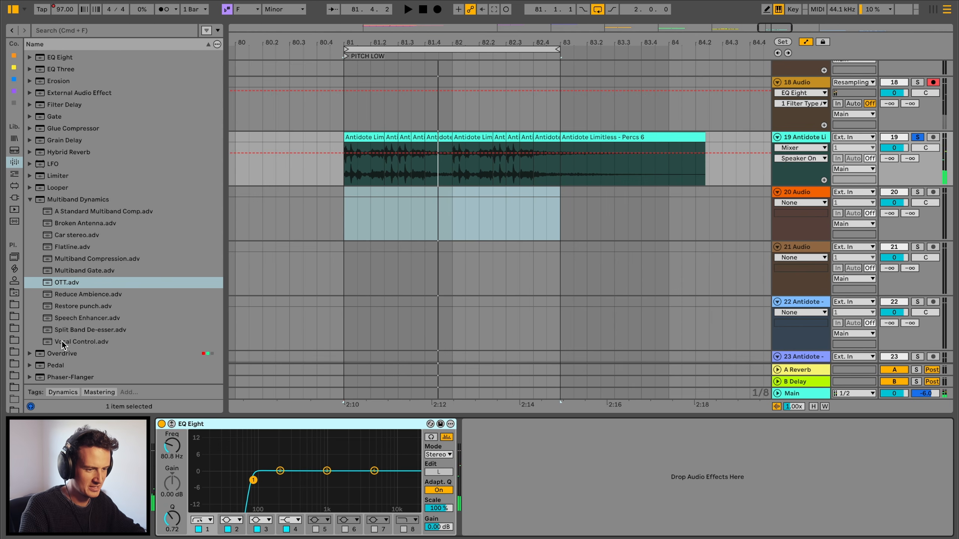
double_click(59, 352)
key("space")
mouse_move(503, 446)
left_mouse_down()
mouse_move(507, 458)
mouse_move(501, 449)
left_mouse_up()
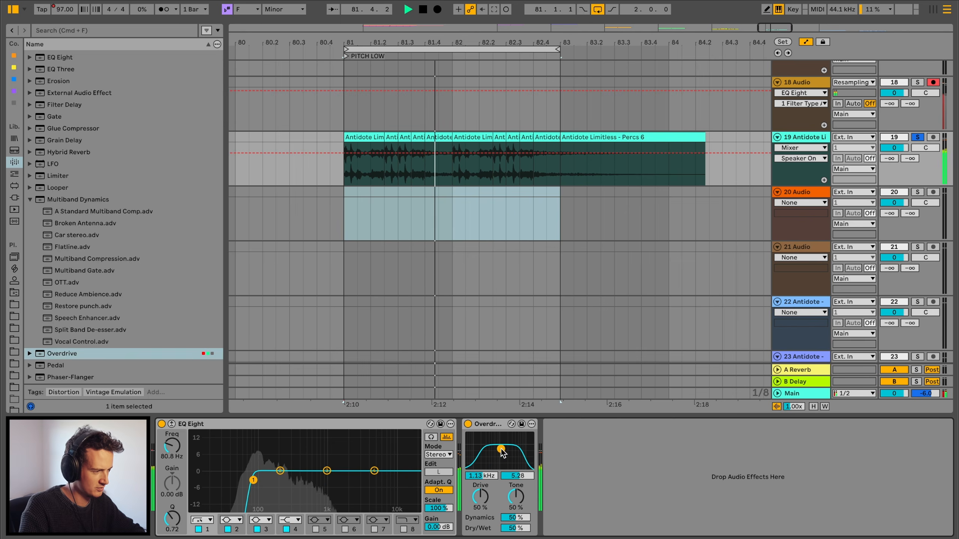
- Search the browser for col
left_click(82, 27)
type("col")
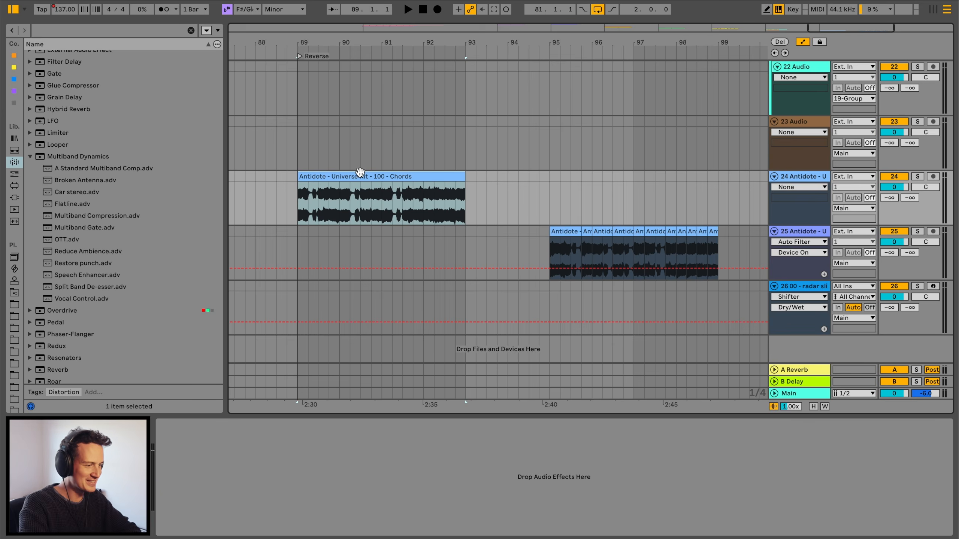
- Reverse the Antidote - Universe Kit - 100 - Chords clip and play it
left_click(336, 200)
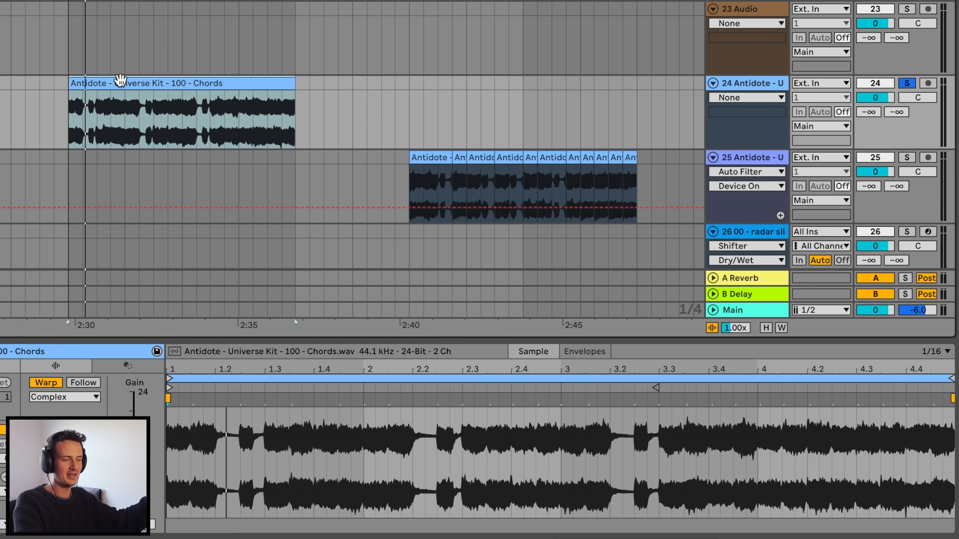
key("space")
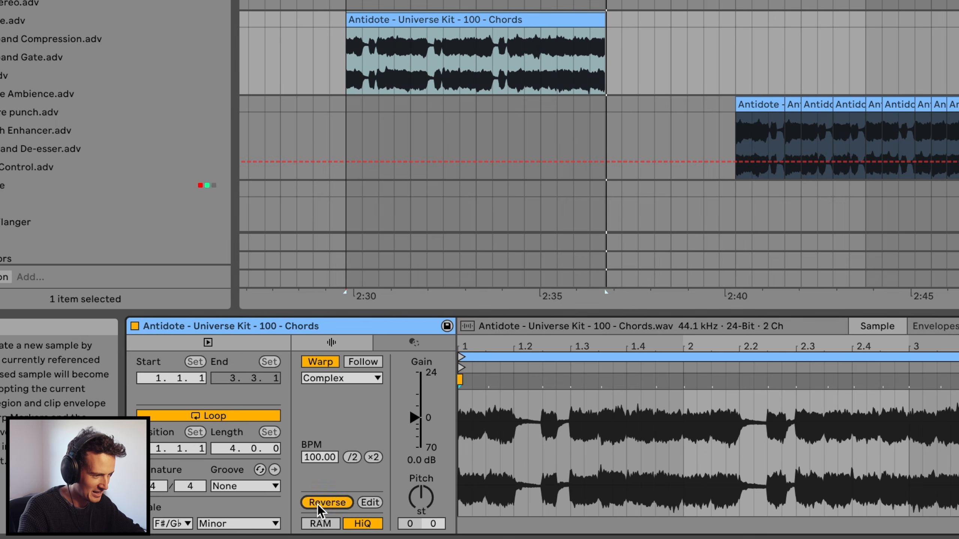
left_click(321, 503)
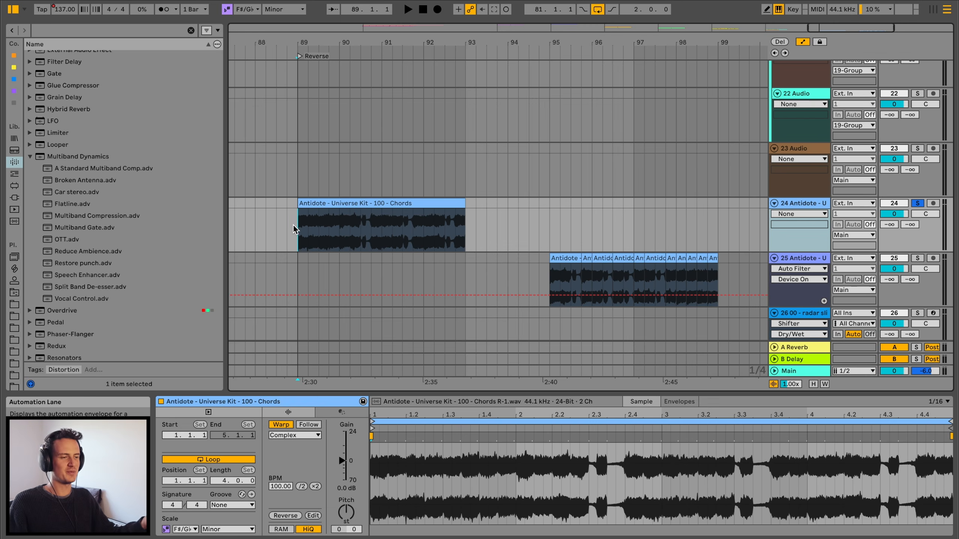
key("space")
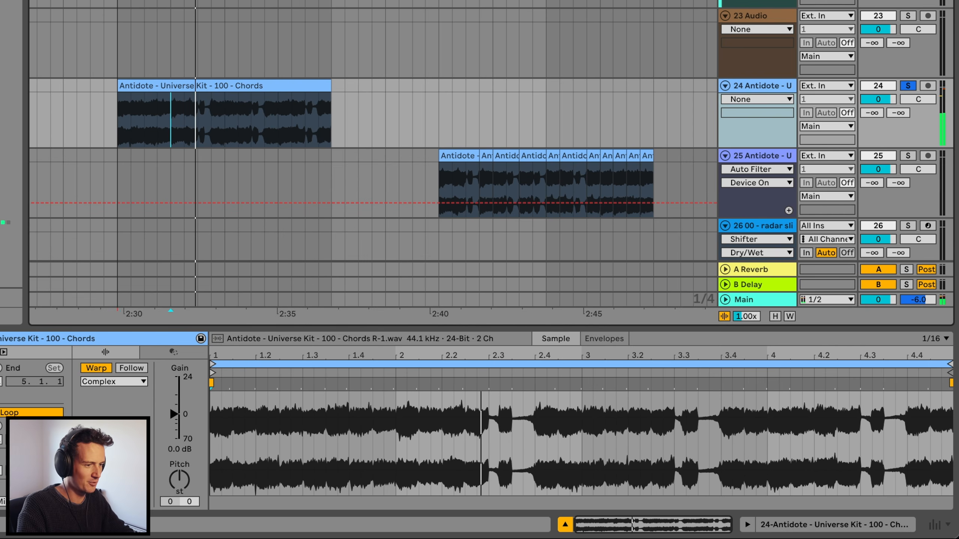
key("space")
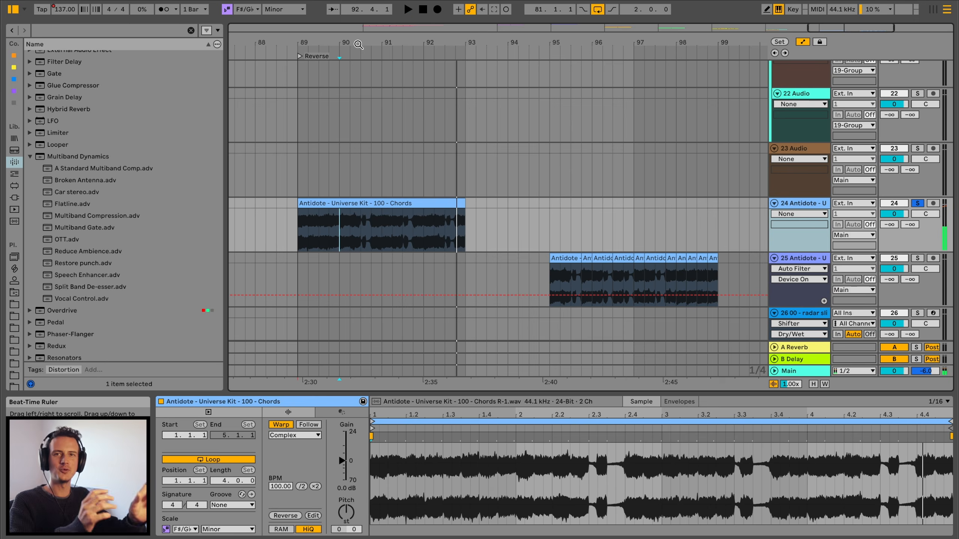
- Play the reversed chords and the percussion clips on the neighbouring track
scroll(614, 163, "right", 2)
scroll(470, 200, "down", 2)
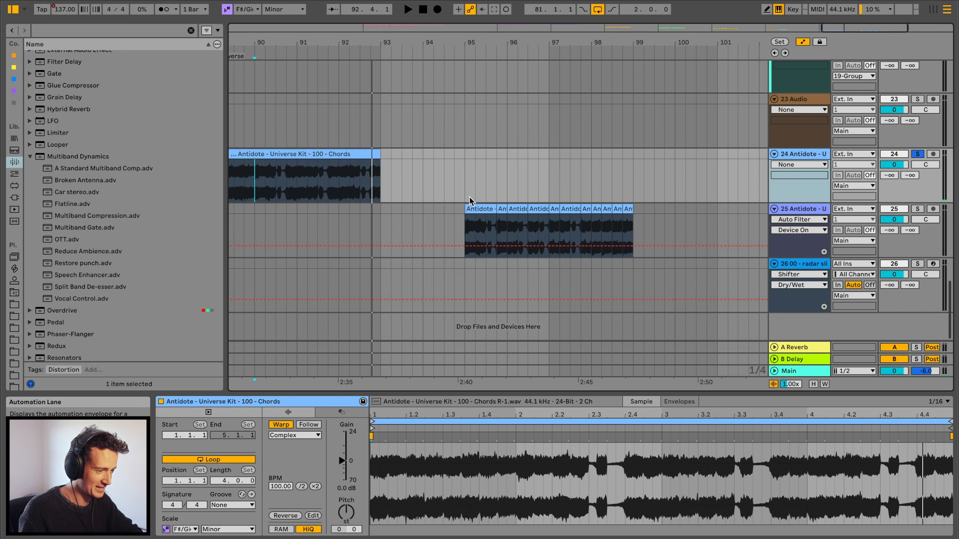
left_click(469, 208)
key("space")
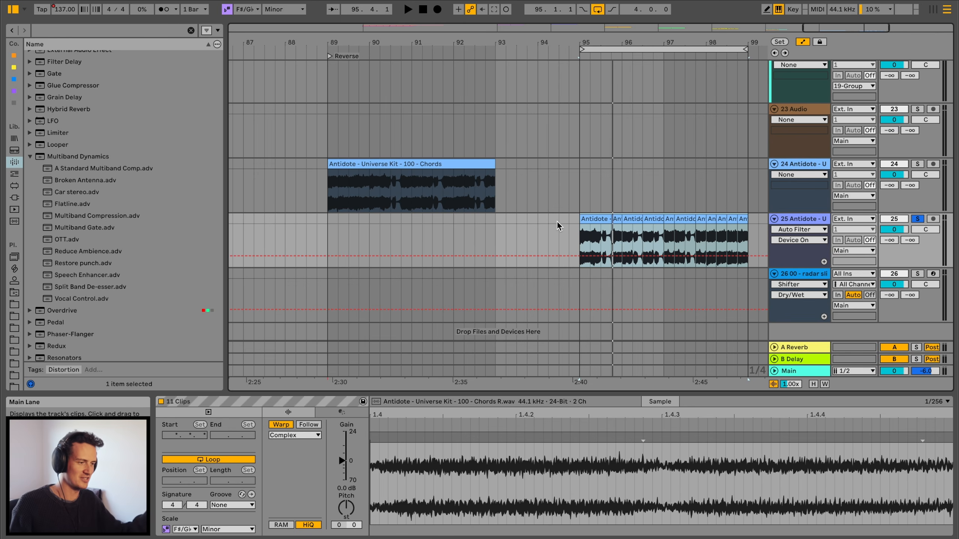
left_click(368, 181)
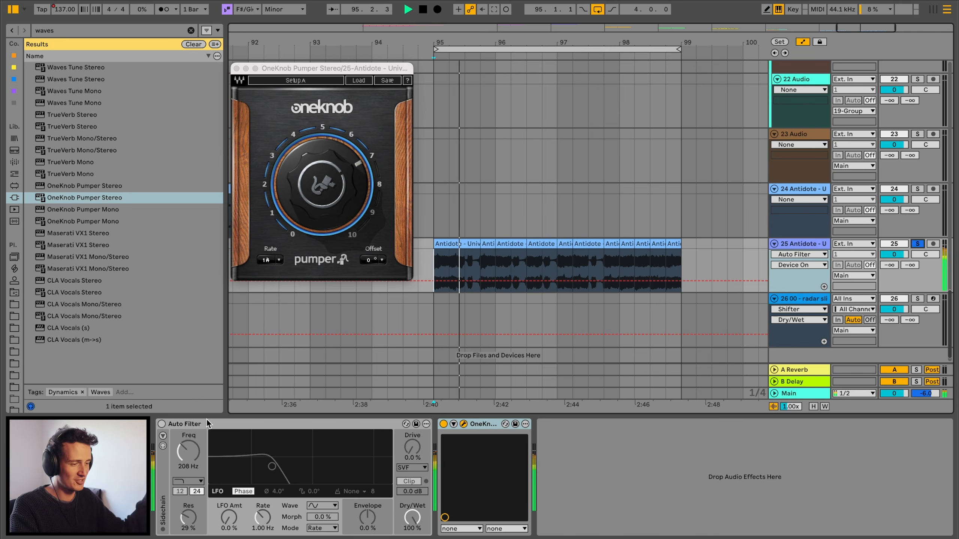
left_click_drag(323, 185, 323, 201)
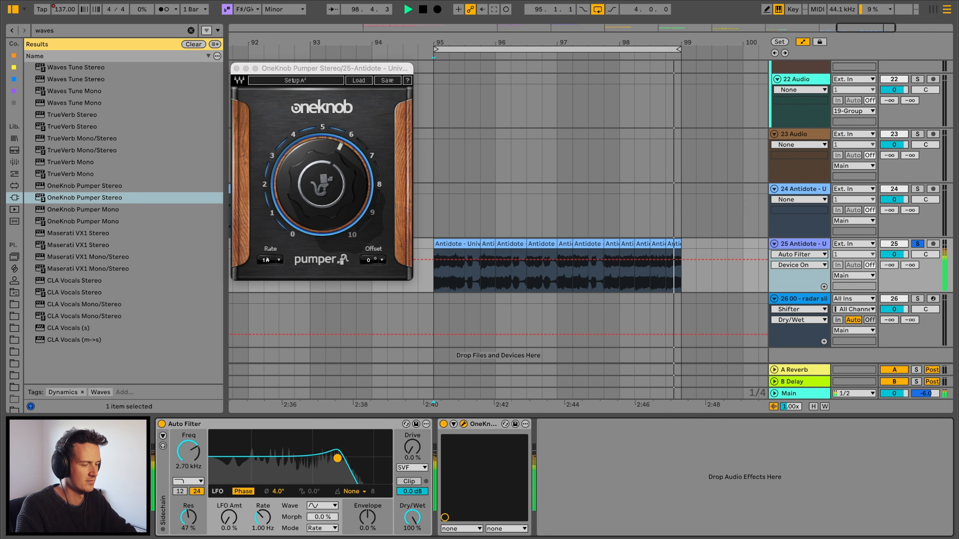
key("space")
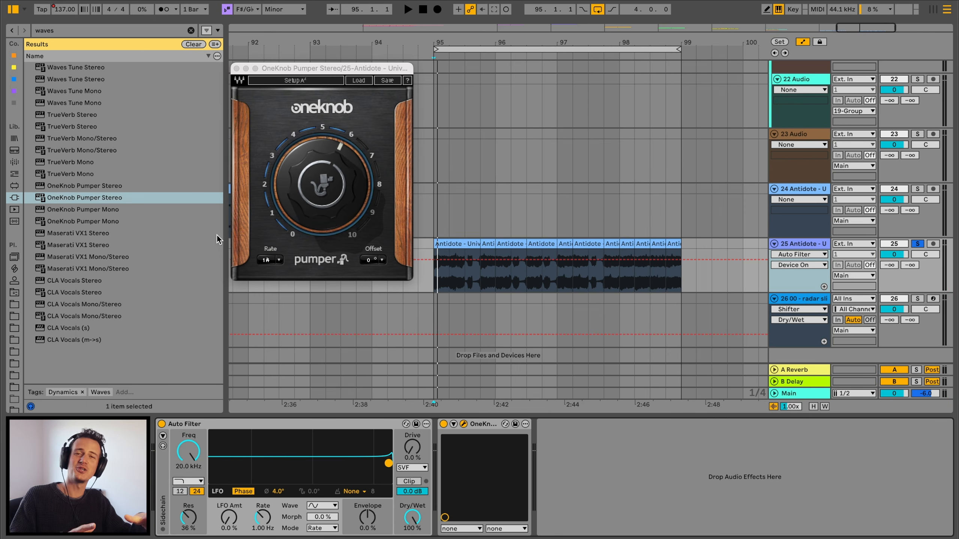
- Close the OneKnob Pumper window and zoom out to the whole arrangement
left_click(236, 68)
key("w")
scroll(649, 236, "up", 10)
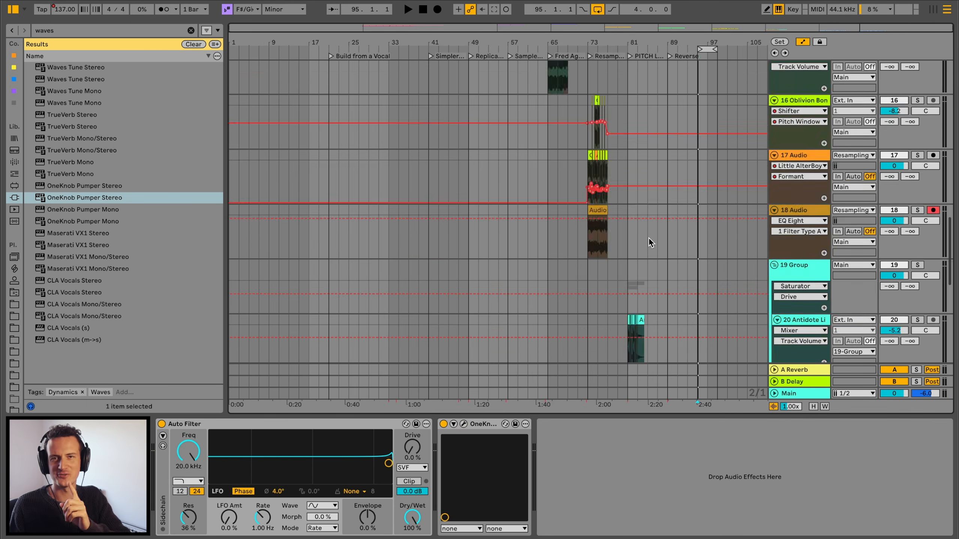